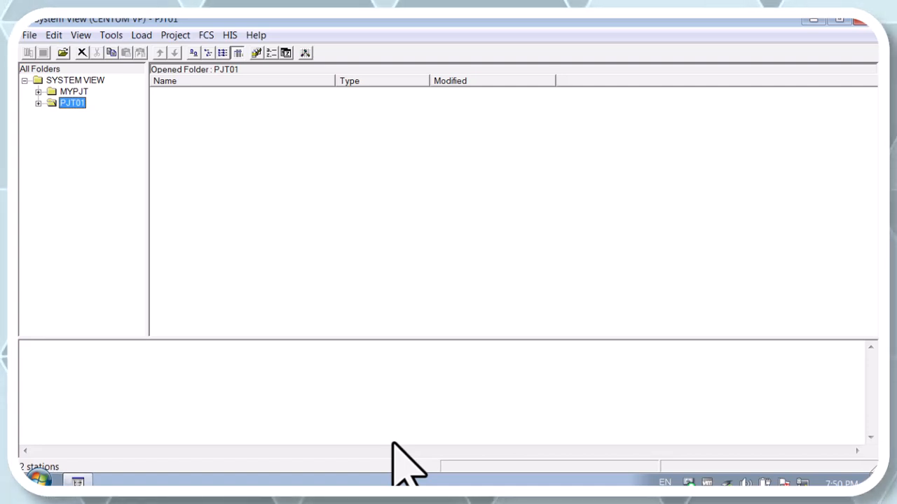
- Open control drawing DR0005 from the FUNCTION_BLOCK folder of FCS0101 in project PJT01
click(38, 103)
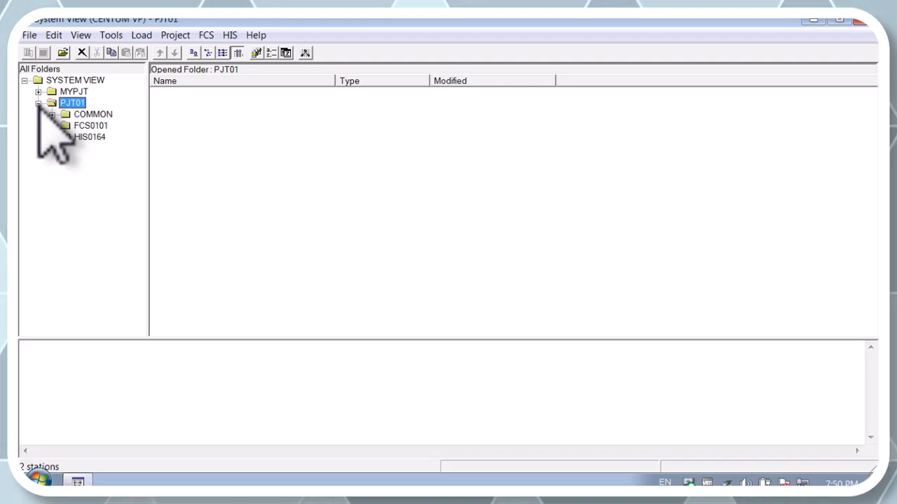
click(52, 126)
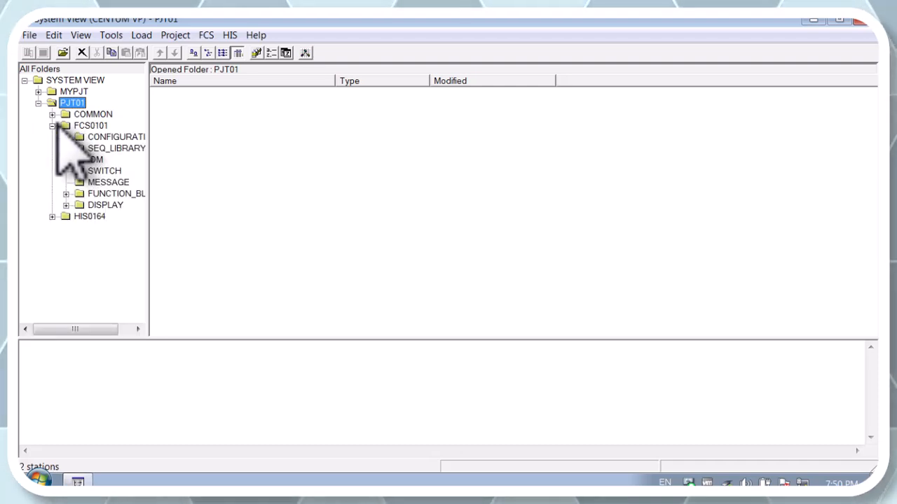
click(108, 196)
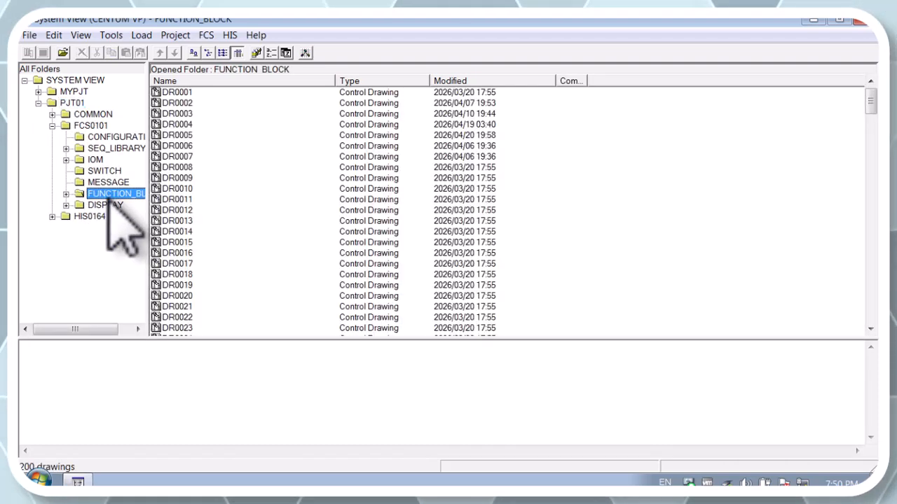
click(195, 137)
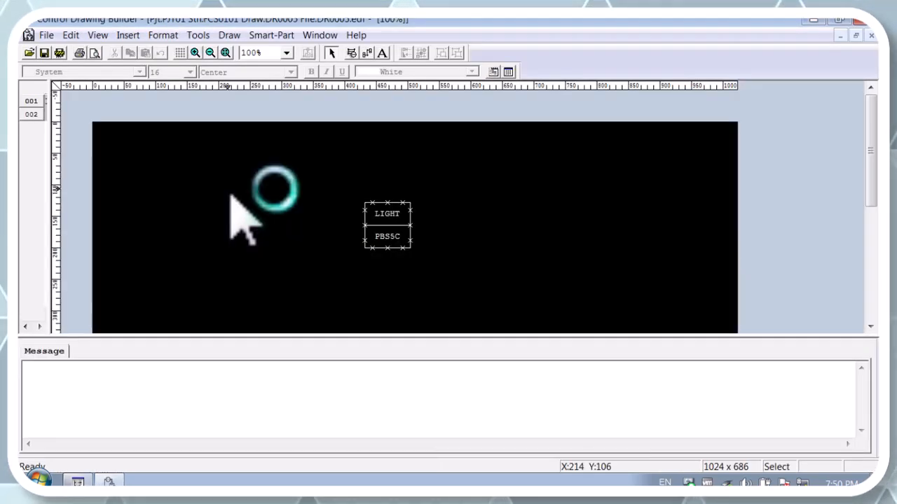
- Open the detail definition of the LIGHT function block in a maximized window
click(390, 236)
right_click(390, 236)
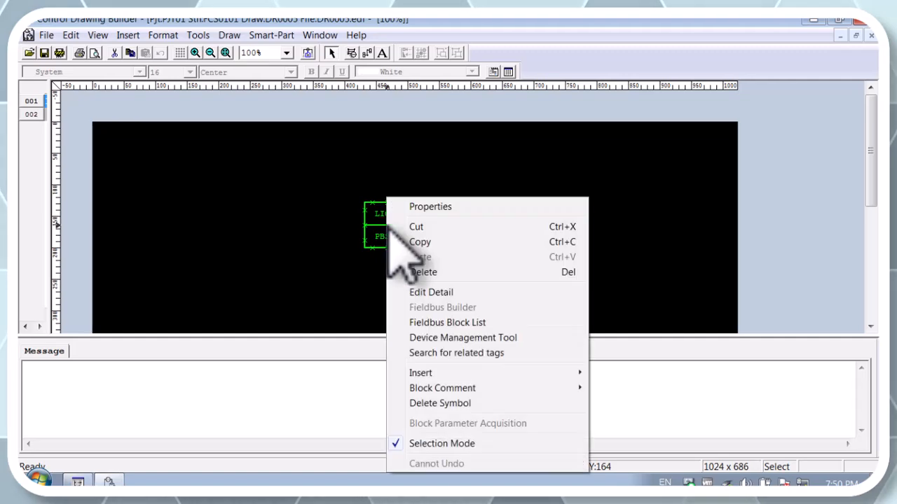
click(427, 293)
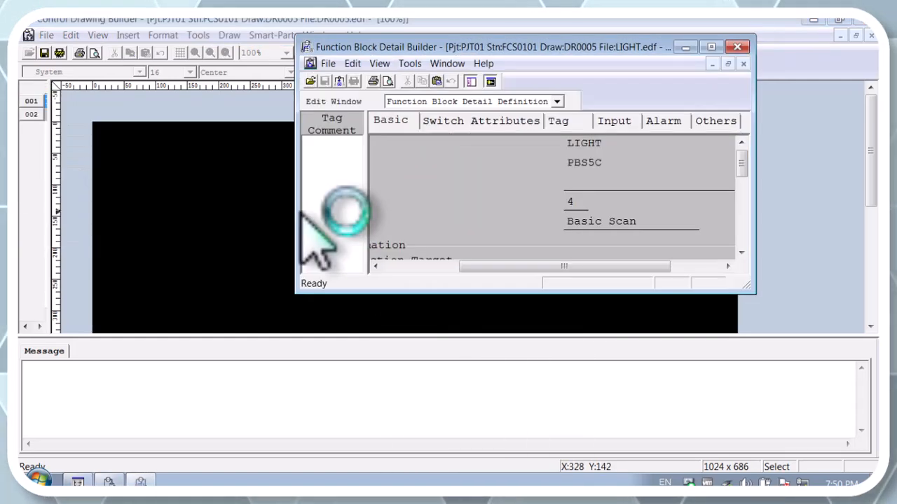
click(711, 47)
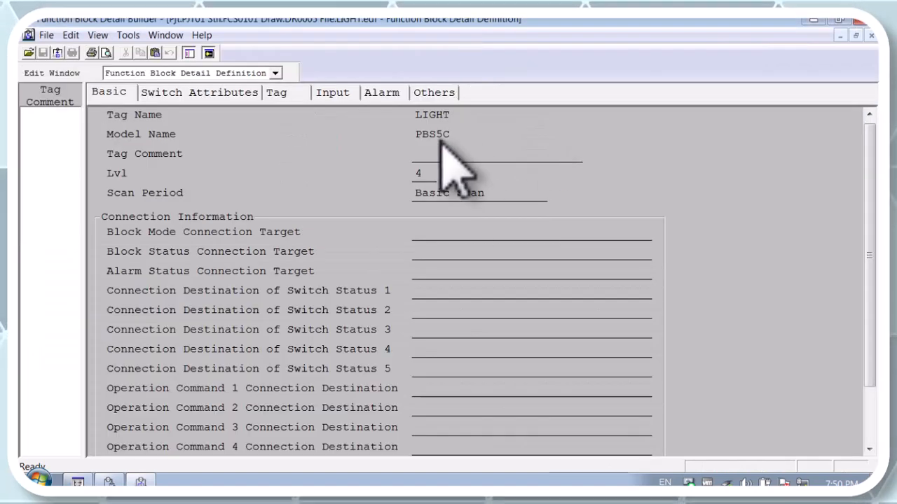
- Review the LIGHT block's basic, input and switch attribute settings, and close its detail definition and the control drawing
click(131, 96)
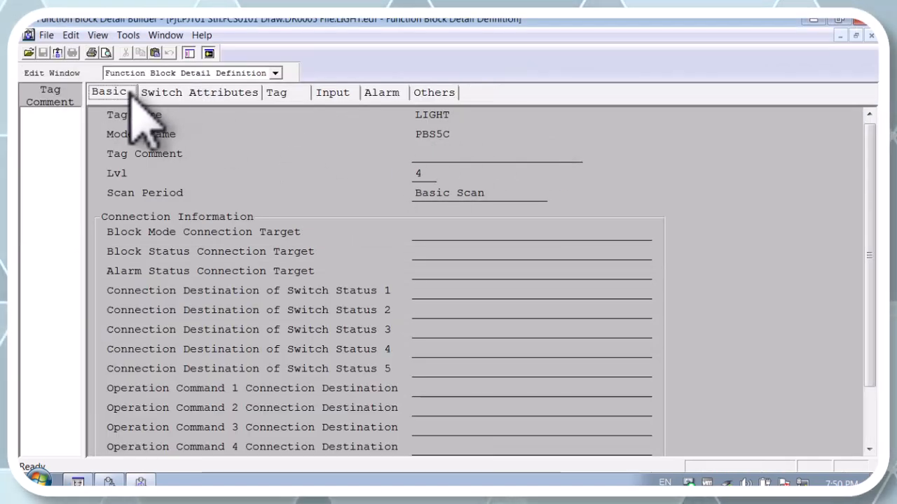
click(319, 92)
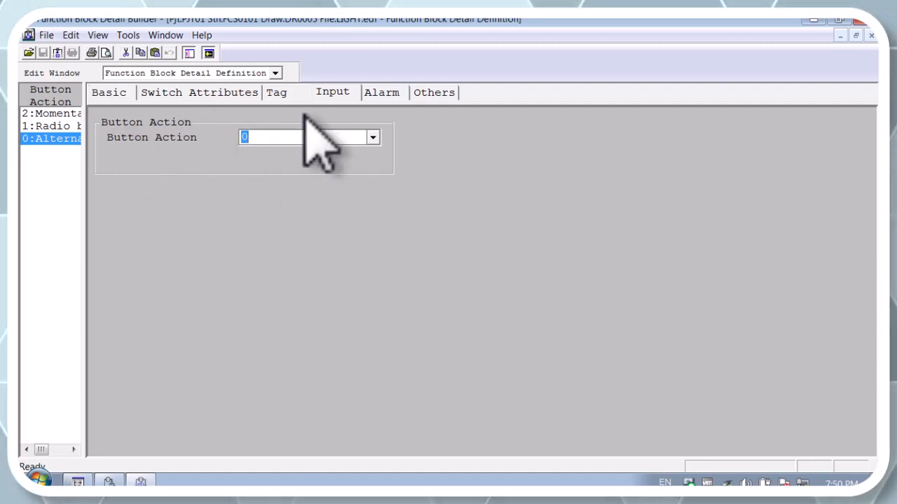
click(280, 92)
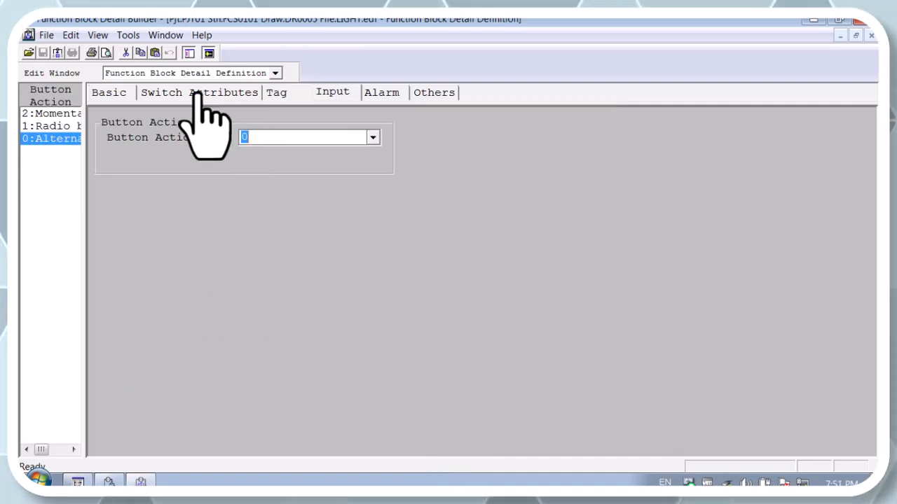
click(202, 94)
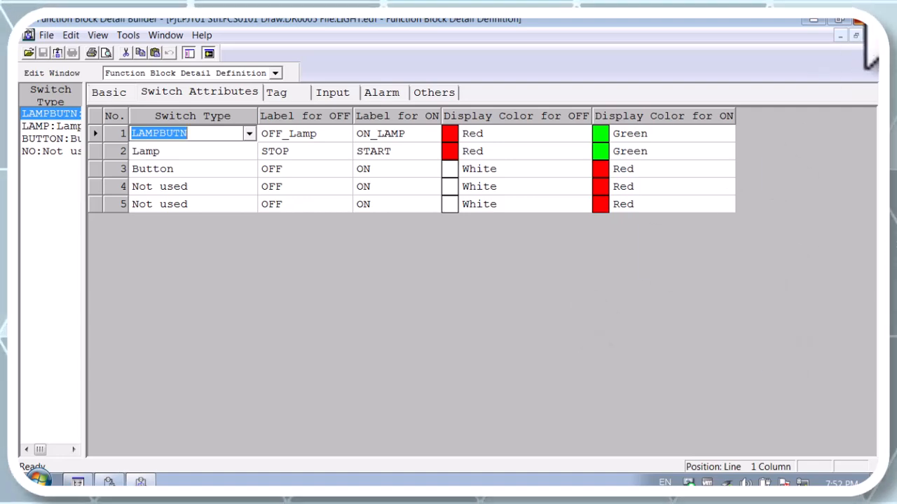
click(860, 21)
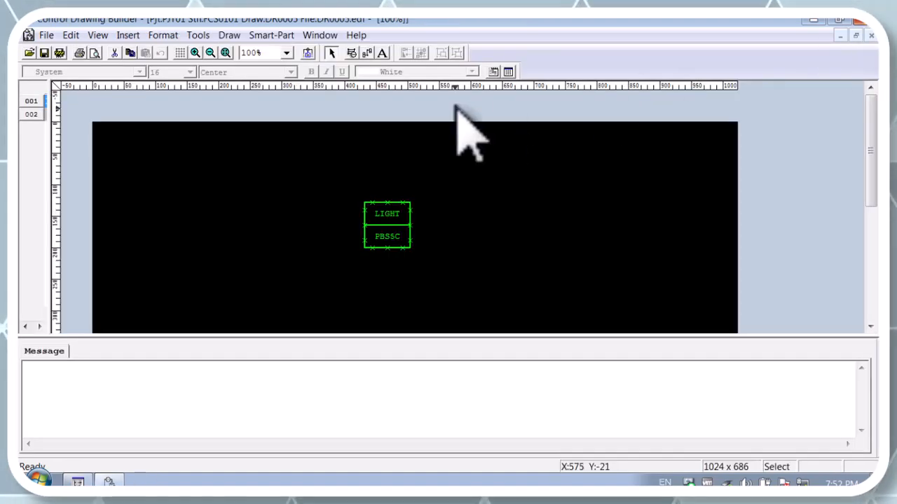
click(860, 21)
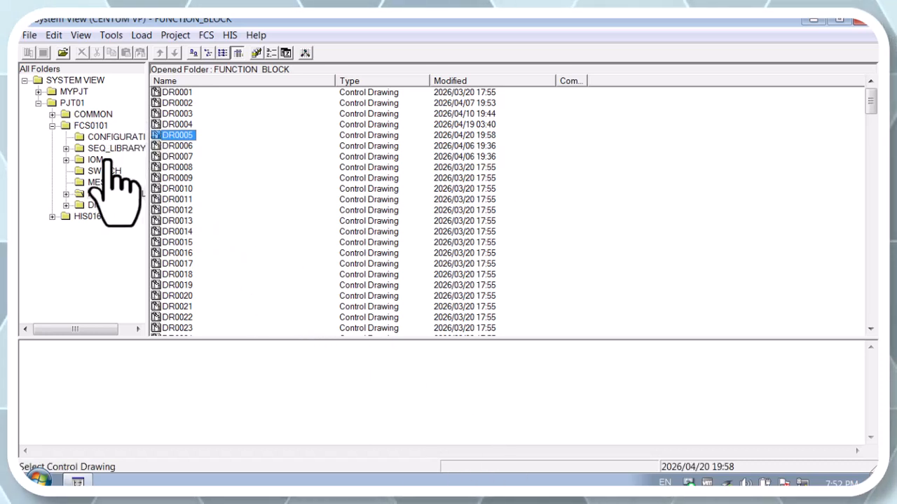
- Open the OpeMarkDef operation mark definition from PJT01's COMMON folder in a maximized window
click(93, 114)
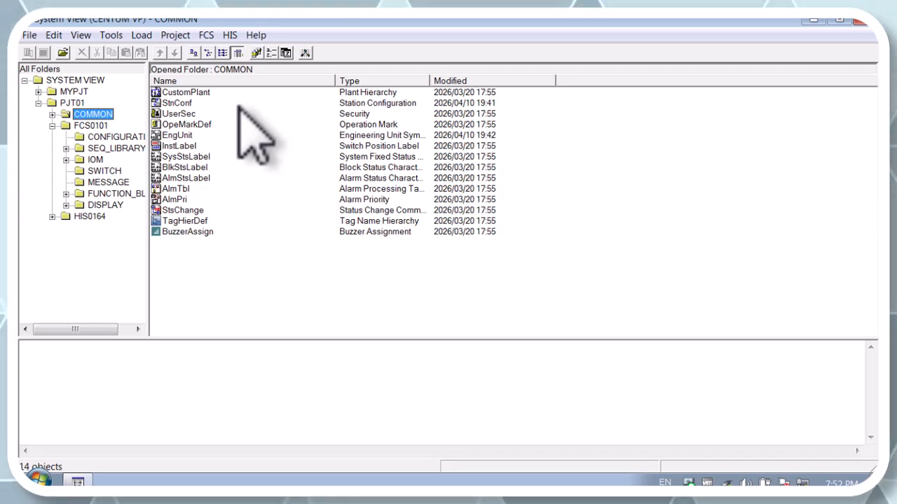
double_click(197, 123)
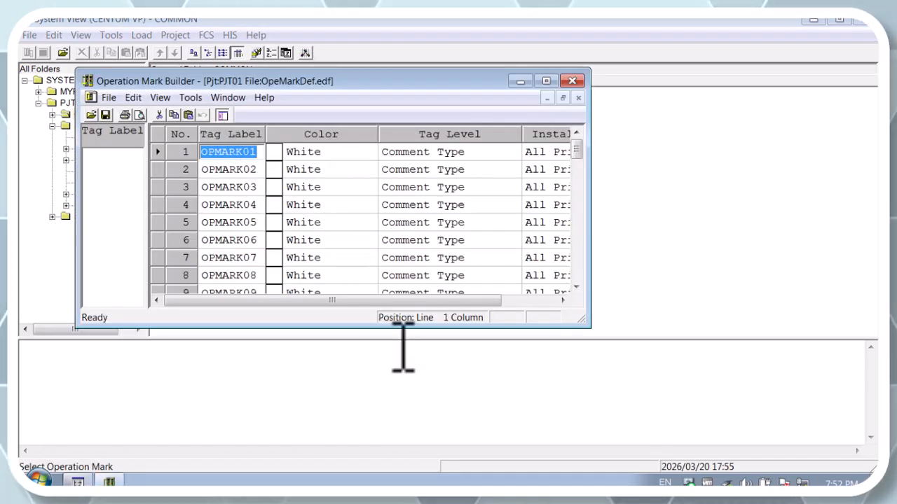
click(546, 81)
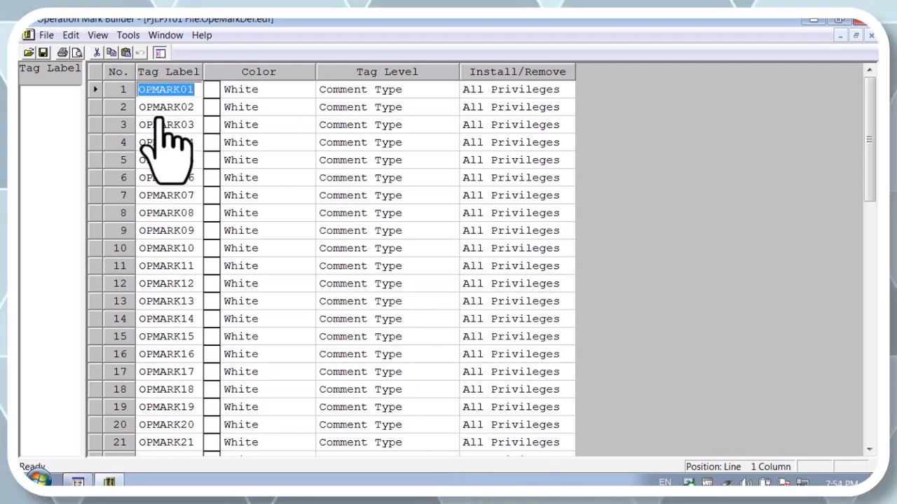
- Set the tag label of operation mark No. 1 to LOCK and its color to Yellow
click(195, 90)
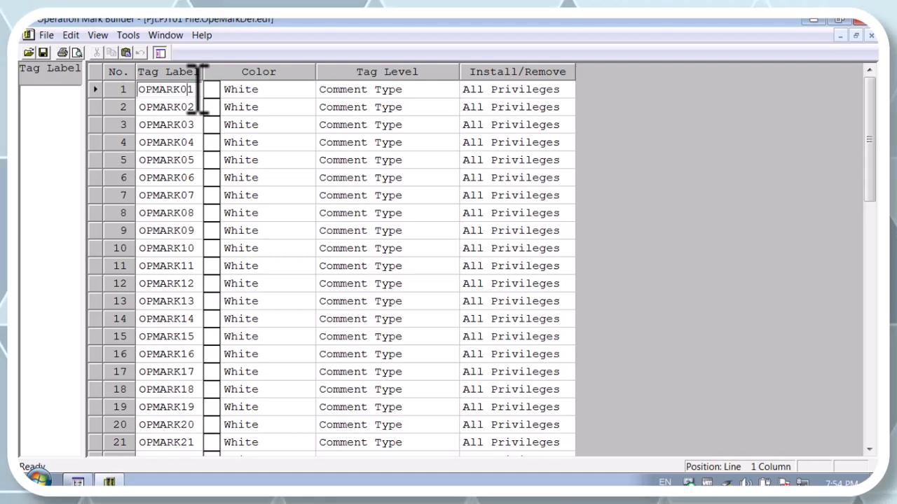
drag(199, 90, 165, 90)
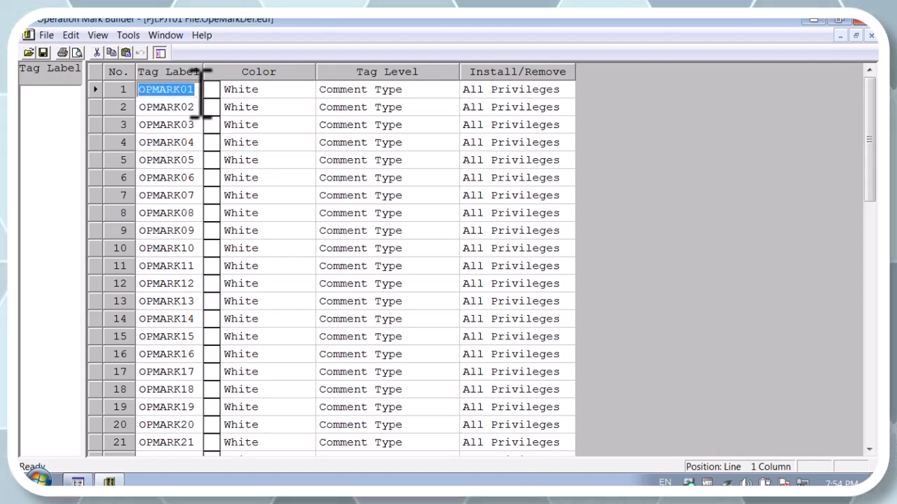
text(loc)
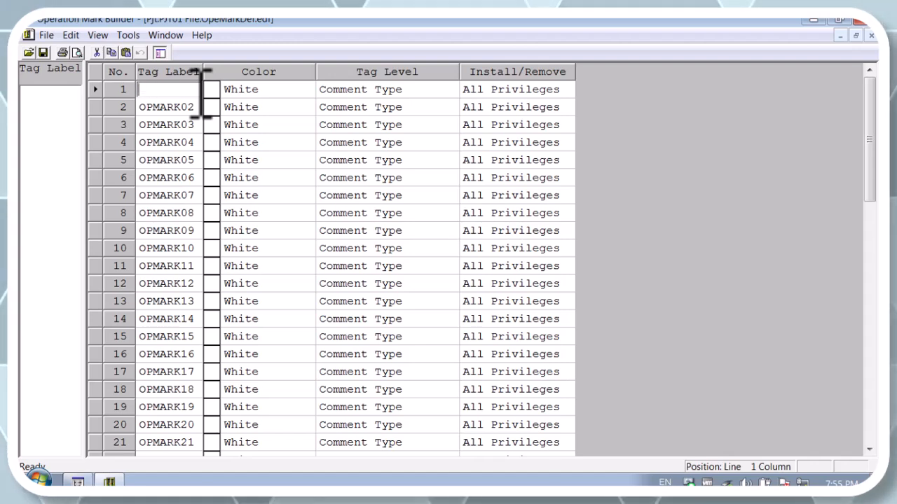
text(k)
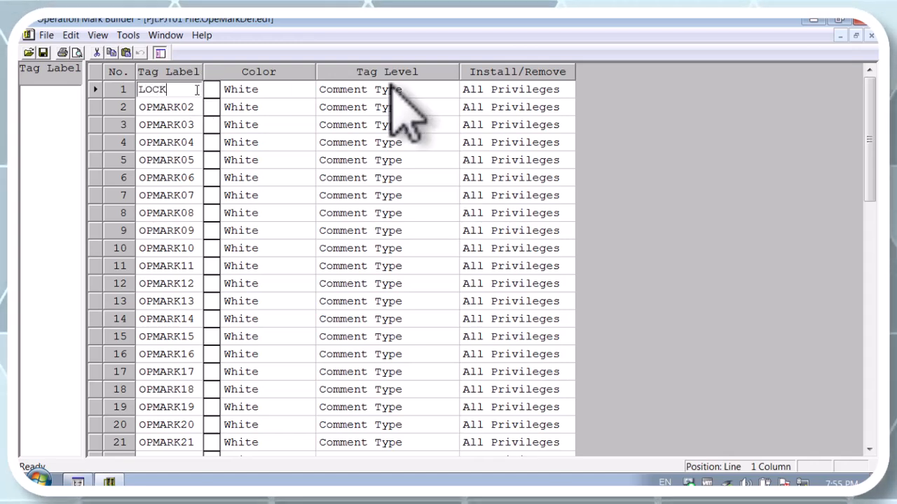
click(294, 93)
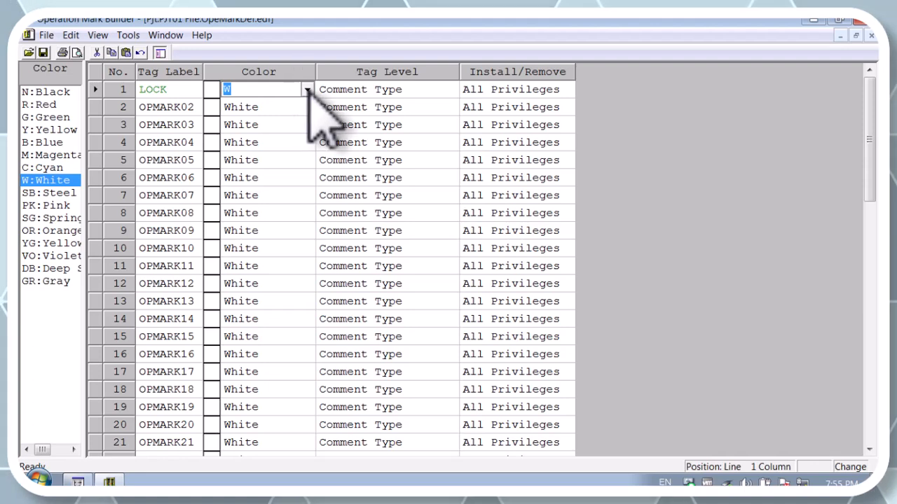
click(308, 90)
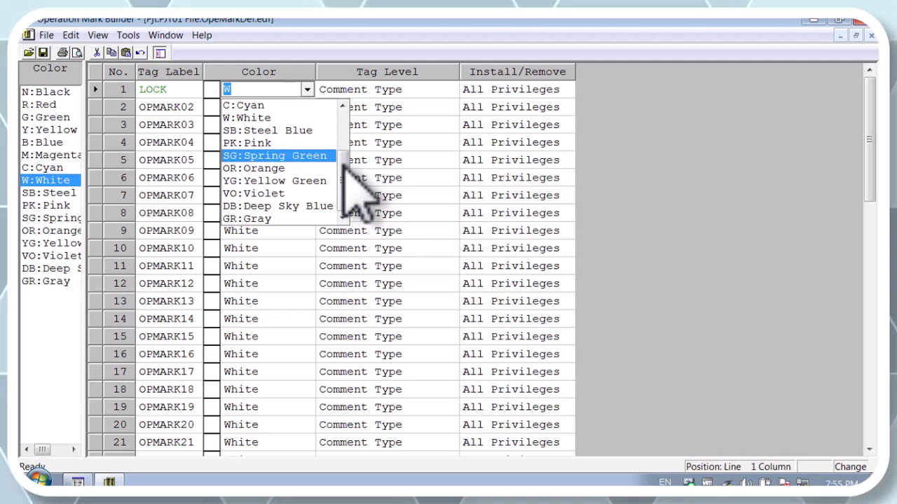
scroll(359, 179, up, 2)
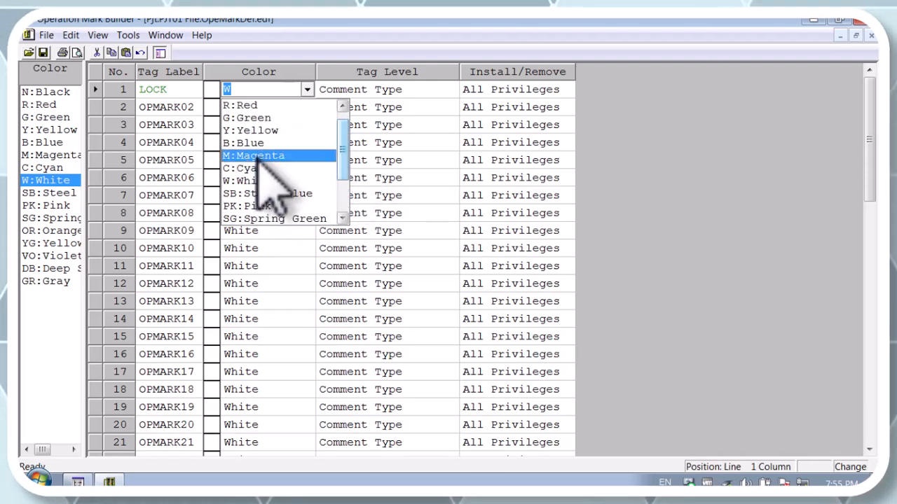
click(272, 131)
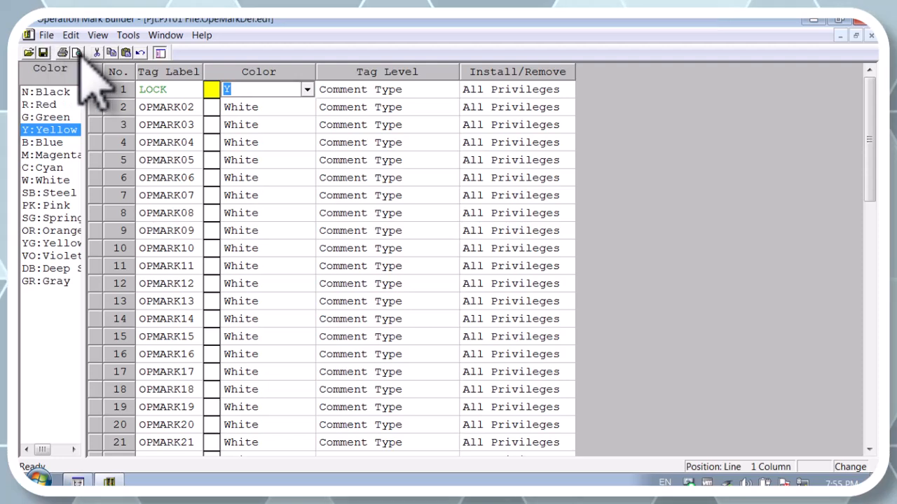
- Save the operation mark definition and close its builder
click(46, 35)
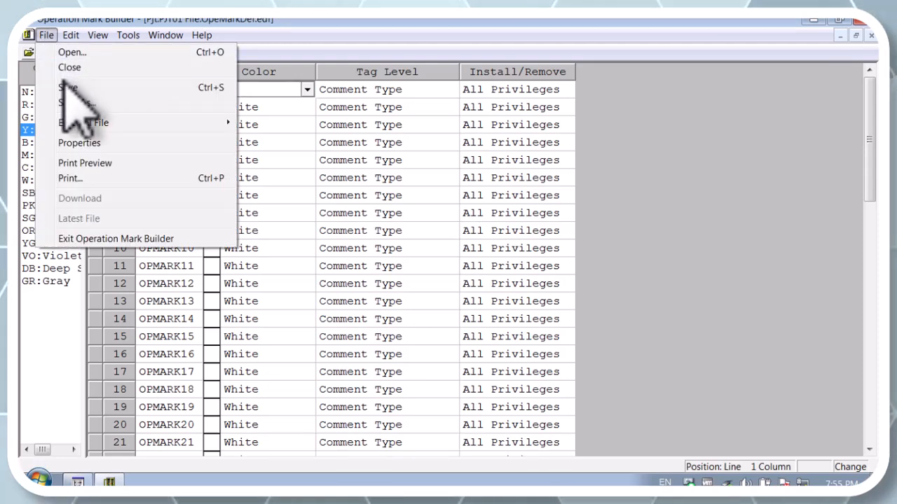
click(68, 88)
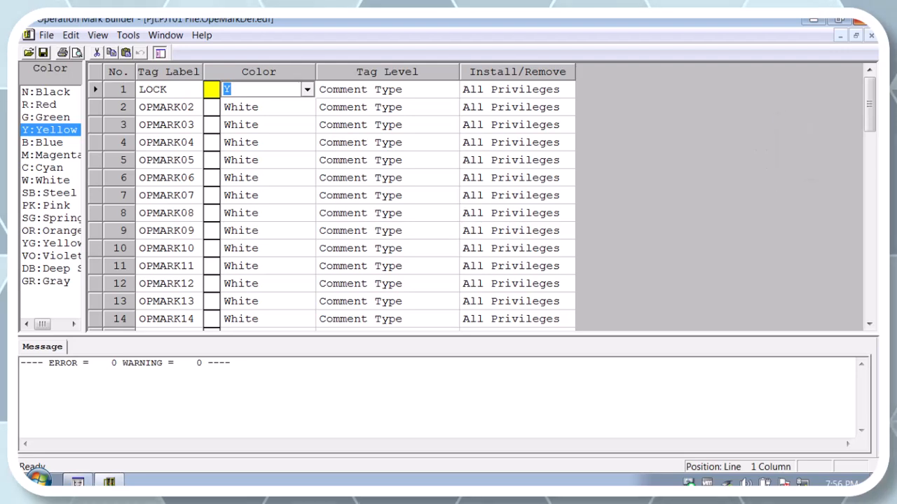
click(872, 18)
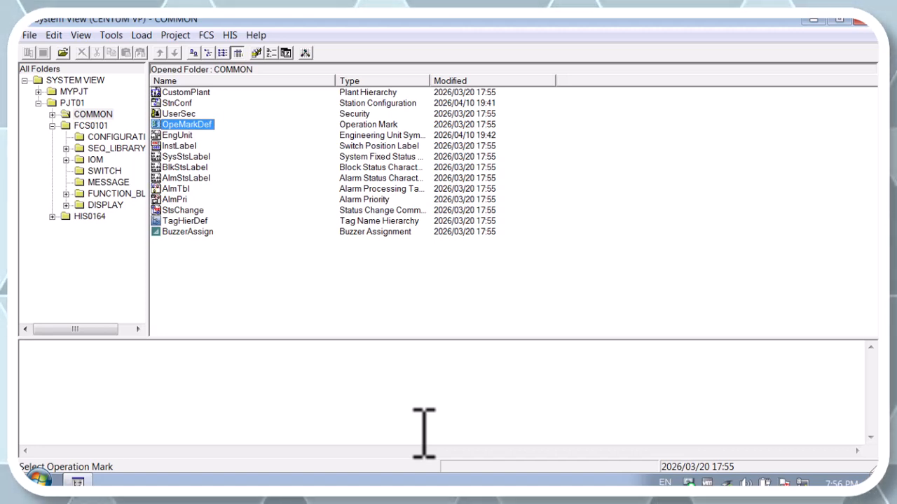
- Open SwitchDef from FCS0101's SWITCH folder and enter tag names ON for %SW0001 and OFF for %SW0002
click(105, 173)
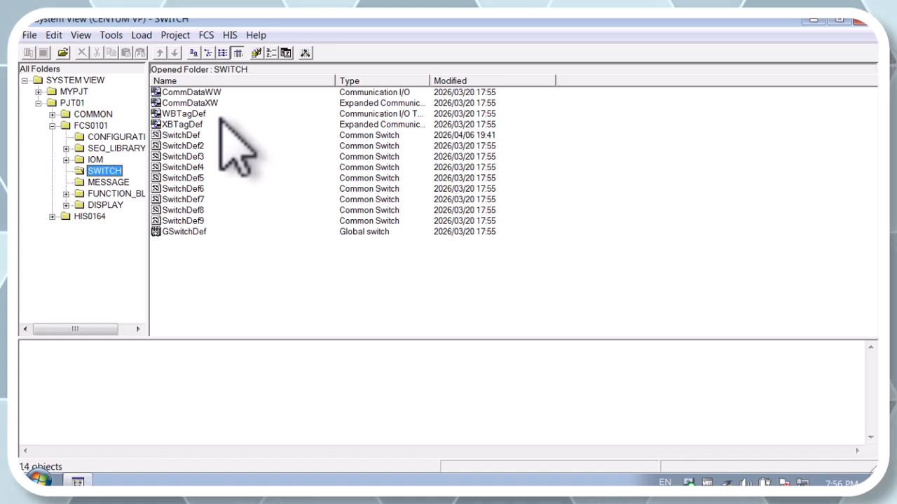
double_click(185, 135)
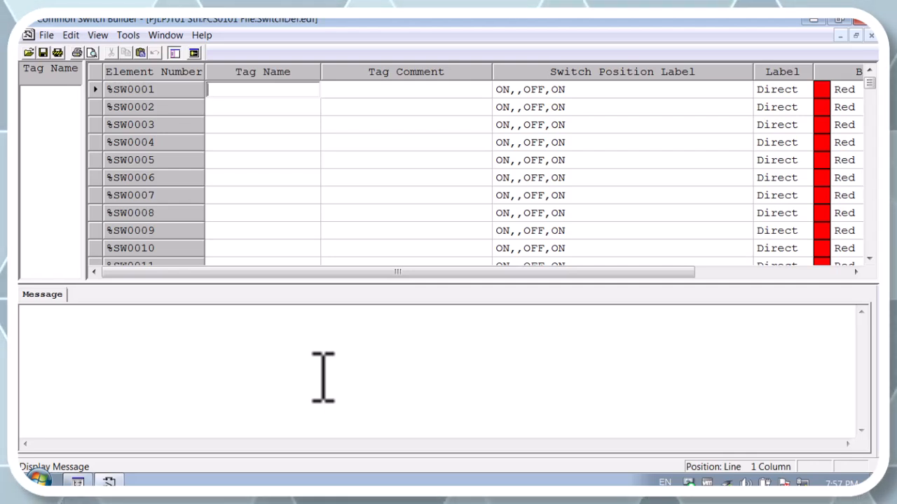
click(232, 106)
text(OFF)
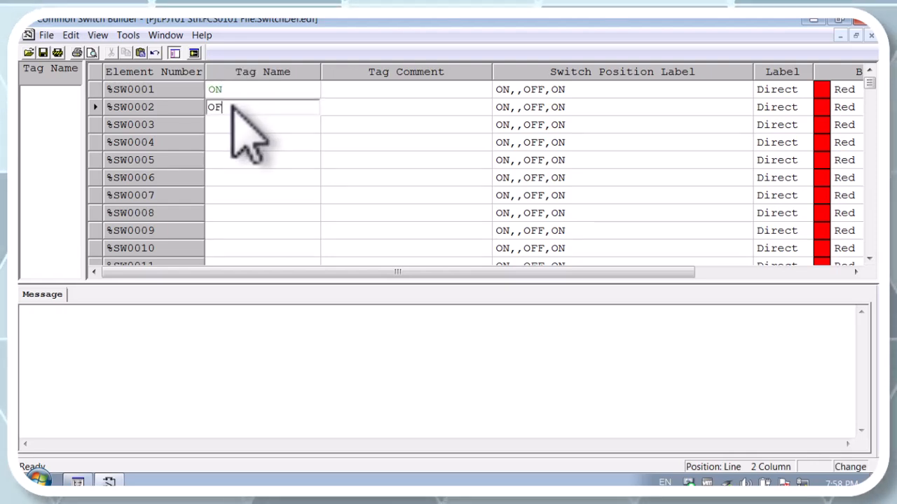
- Enter the tag names PV01 for switch %SW0003 and PV02 for switch %SW0004
click(227, 127)
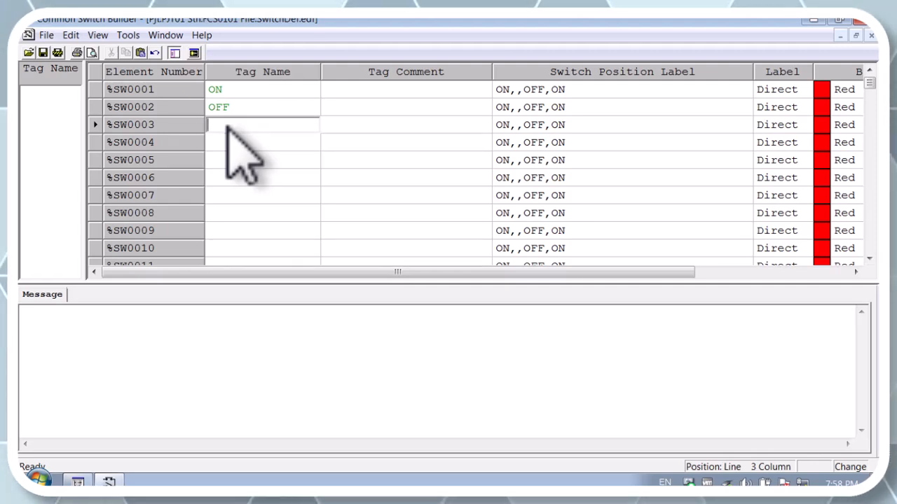
text(PV01)
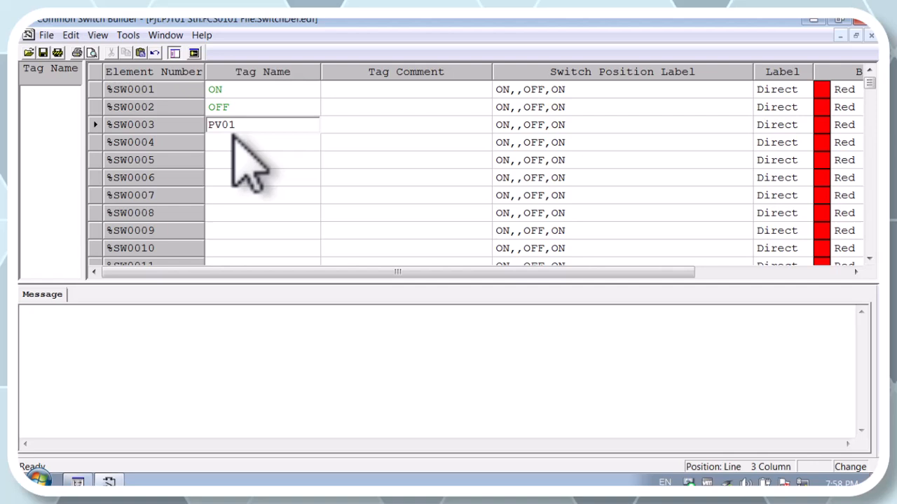
click(233, 140)
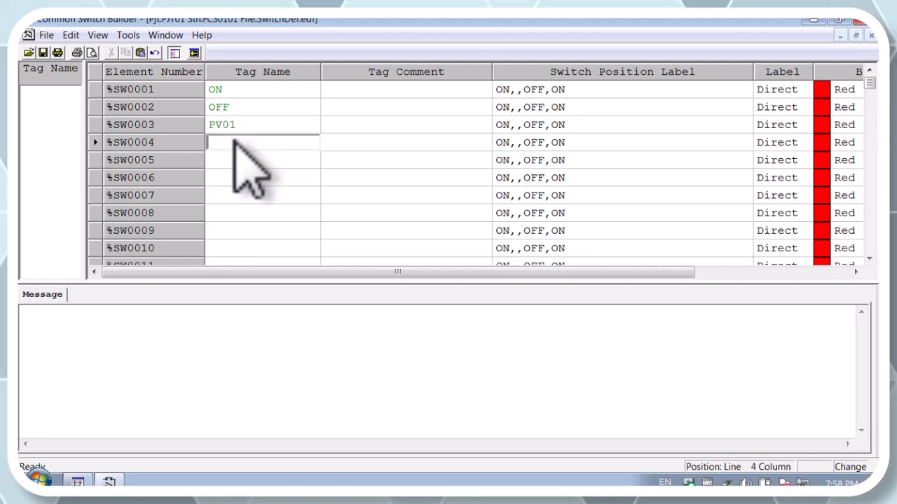
text(PV02)
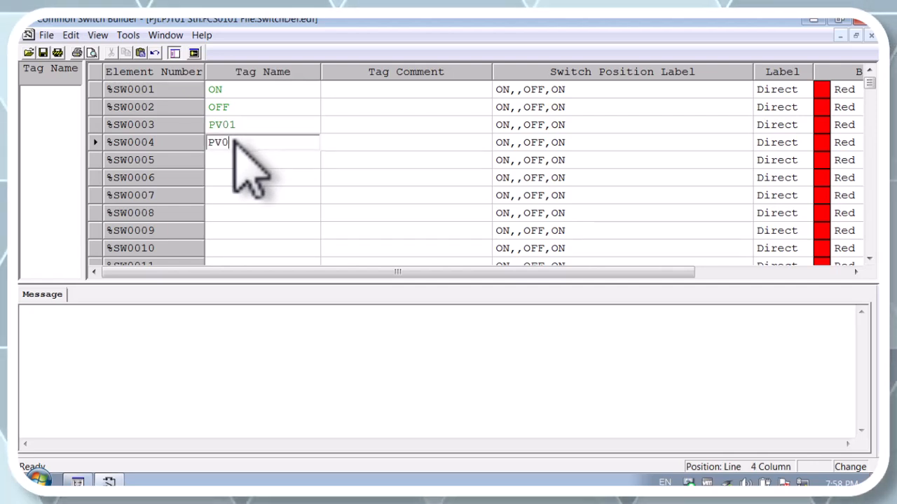
click(236, 160)
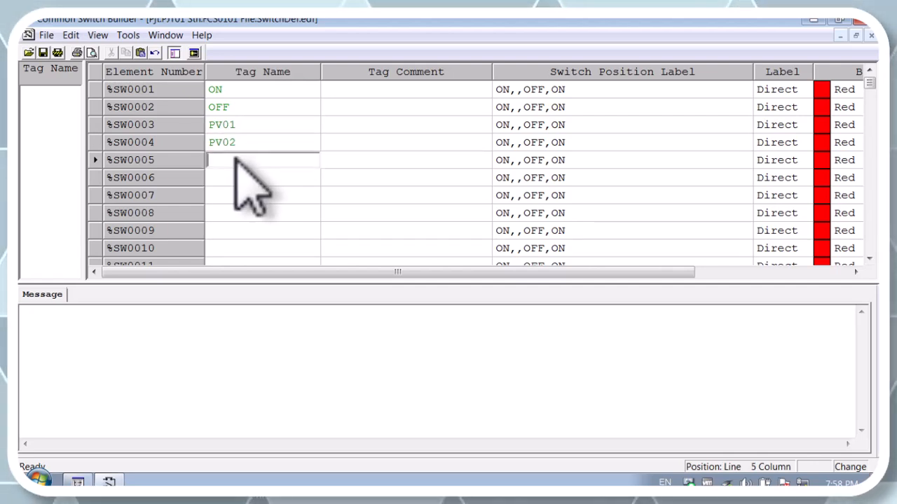
- Enter the tag name PV03 for switch %SW0005
text(PV)
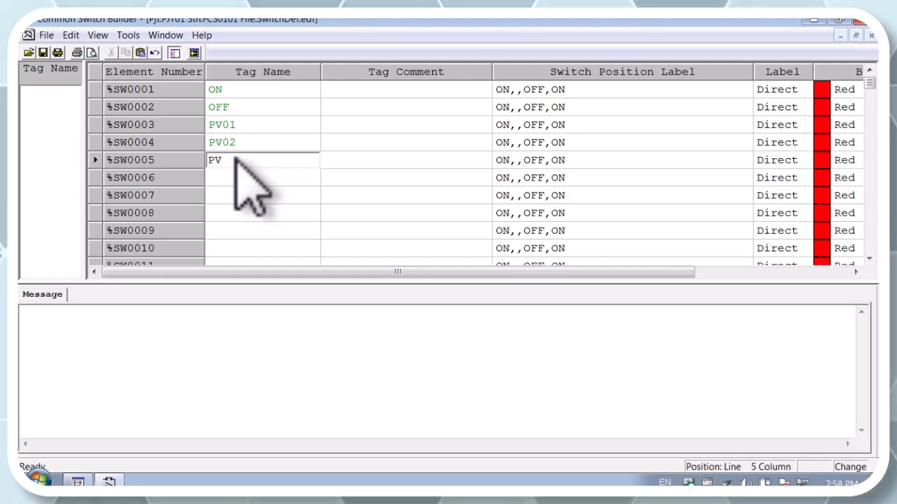
text(02)
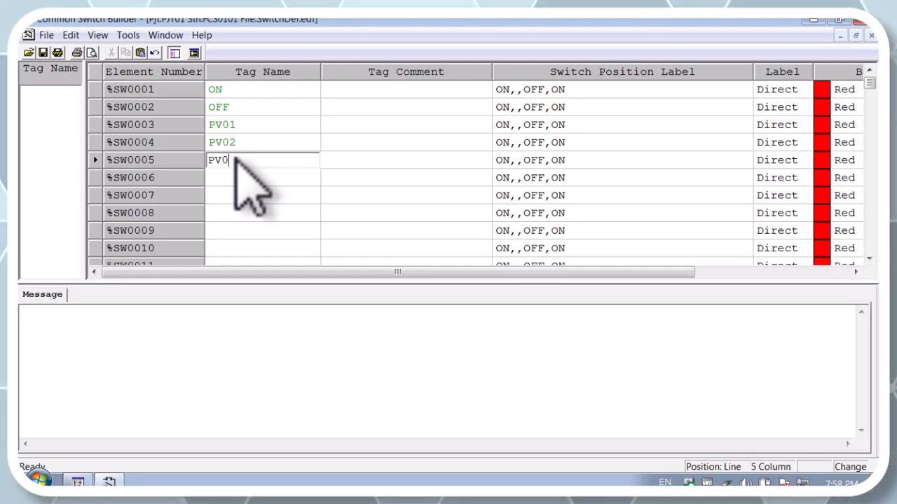
key(BackSpace)
text(3)
- Enter the tag names MV01 for switch %SW0006, MV02 for %SW0007 and MV03 for %SW0008
click(229, 179)
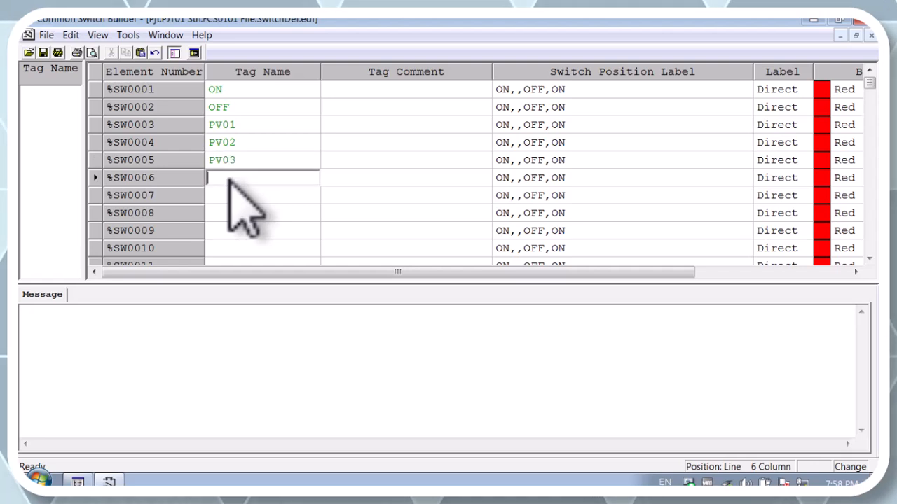
text(MV0)
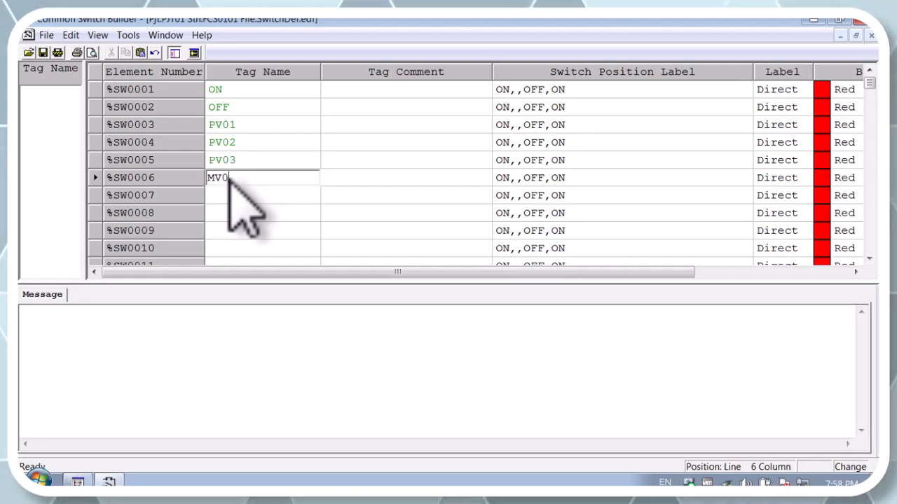
text(1)
click(235, 197)
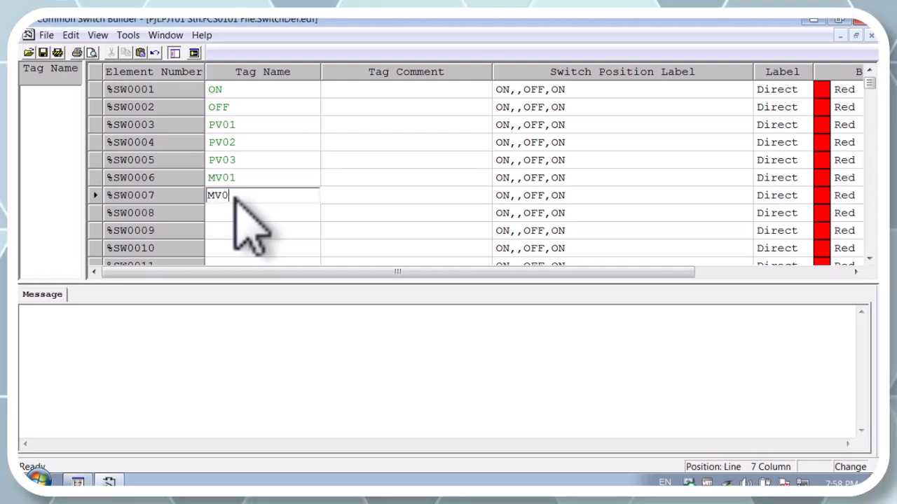
click(234, 216)
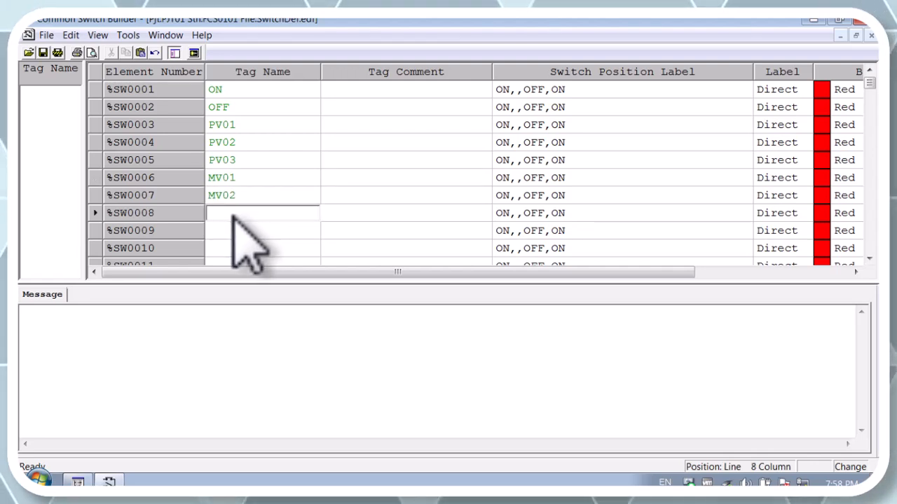
text(MV0)
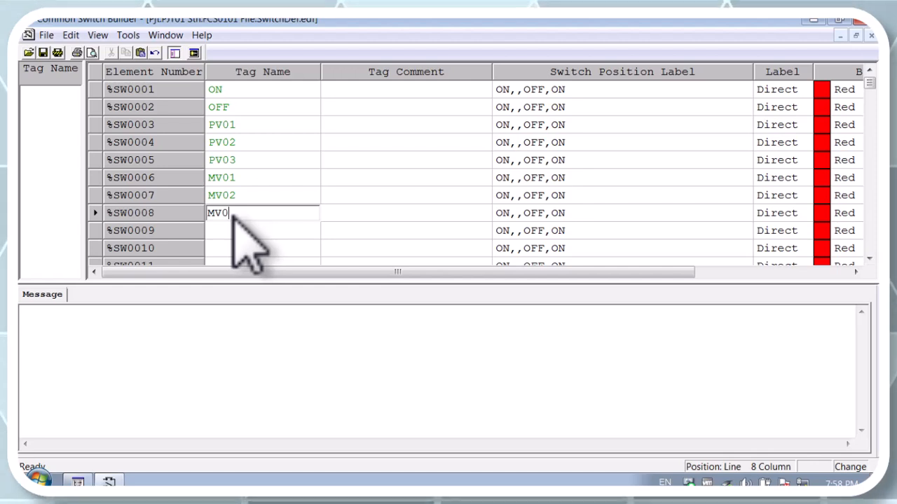
text(1)
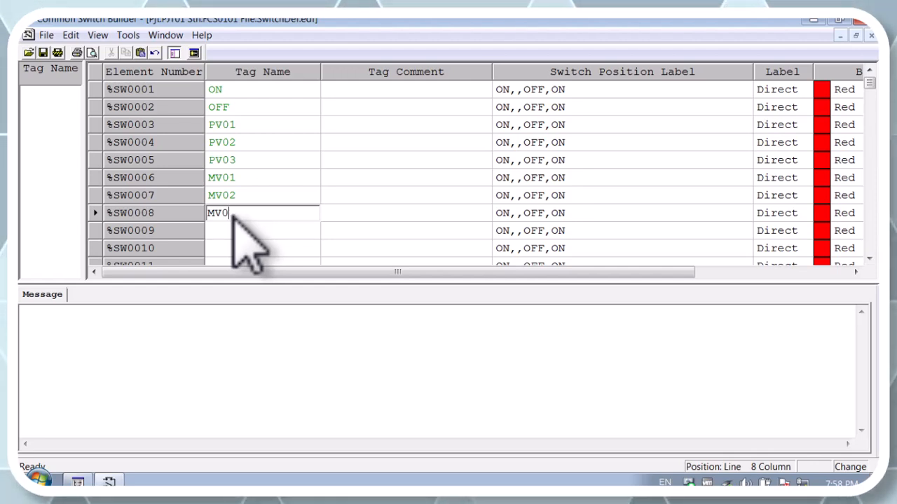
text(3)
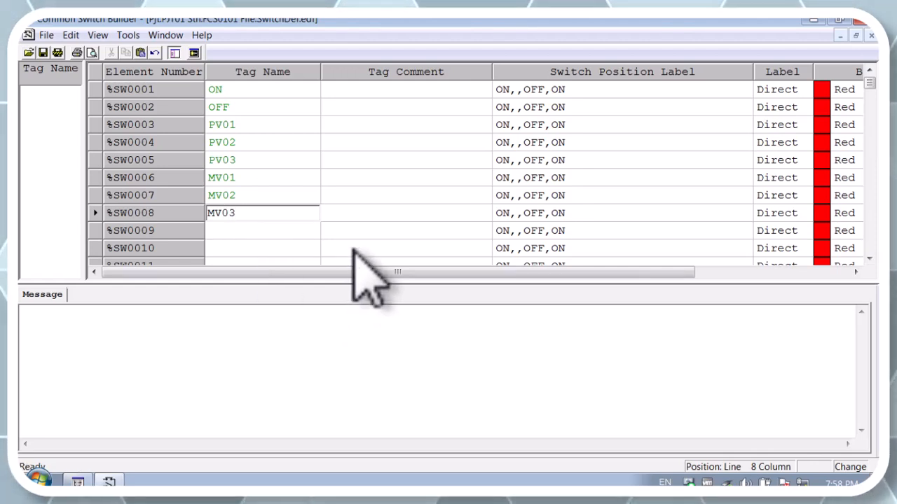
click(246, 233)
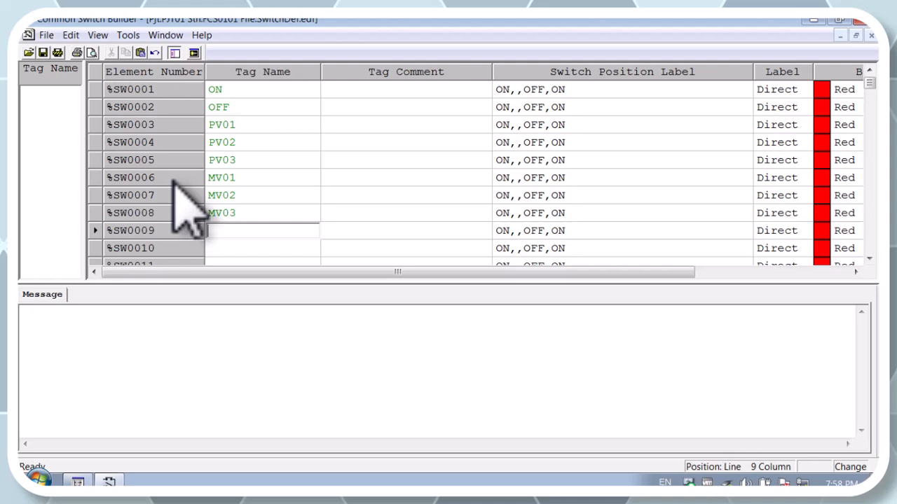
- Save the common switch definition and close its builder
click(42, 53)
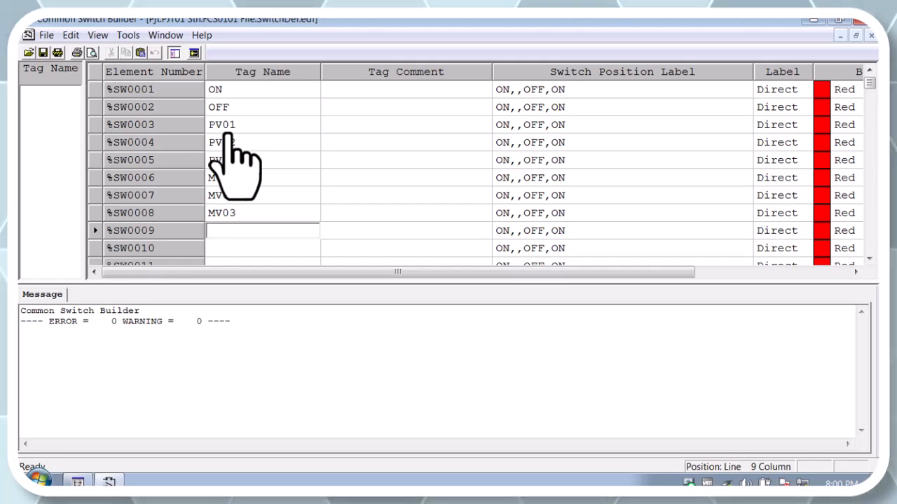
click(858, 19)
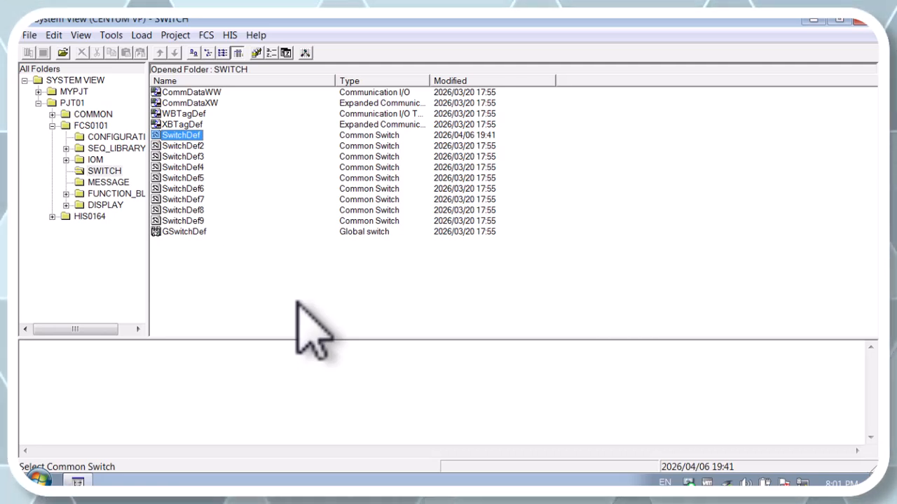
- Open control drawing DR0005 from FCS0101's FUNCTION_BLOCK folder and show the detail definition of its LIGHT block in a maximized window
click(111, 196)
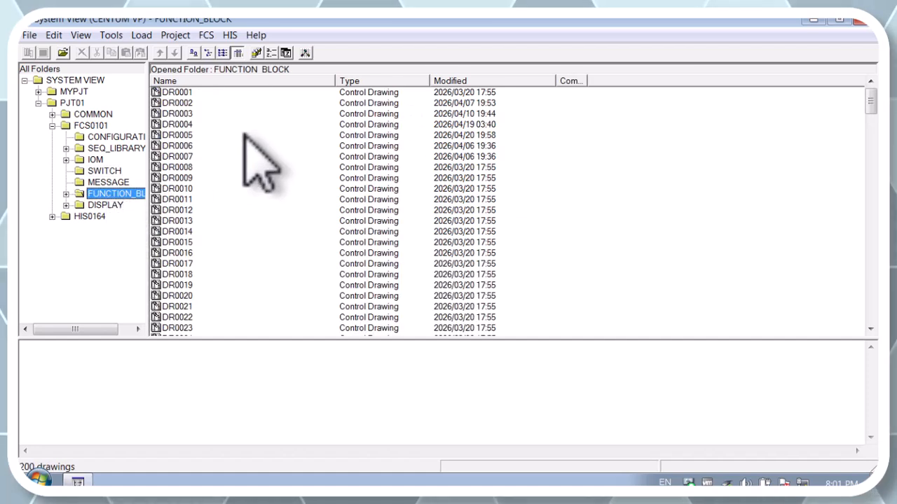
double_click(189, 135)
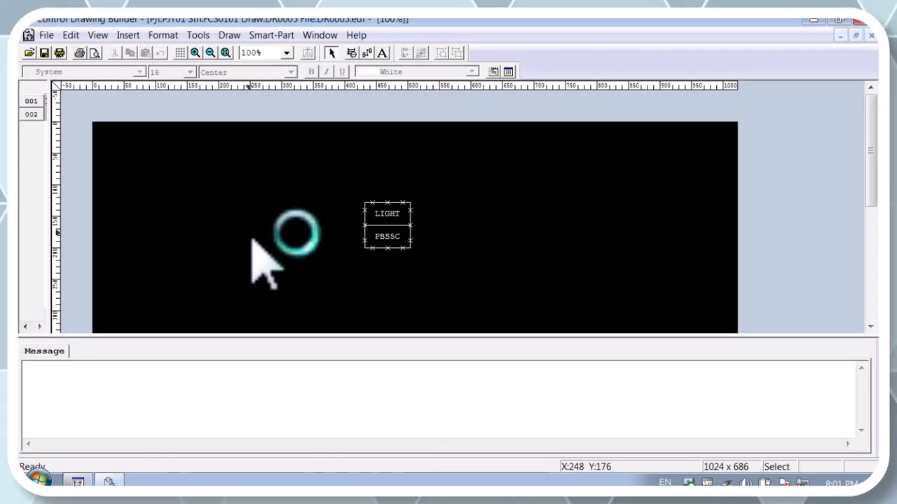
right_click(394, 226)
click(382, 235)
right_click(379, 238)
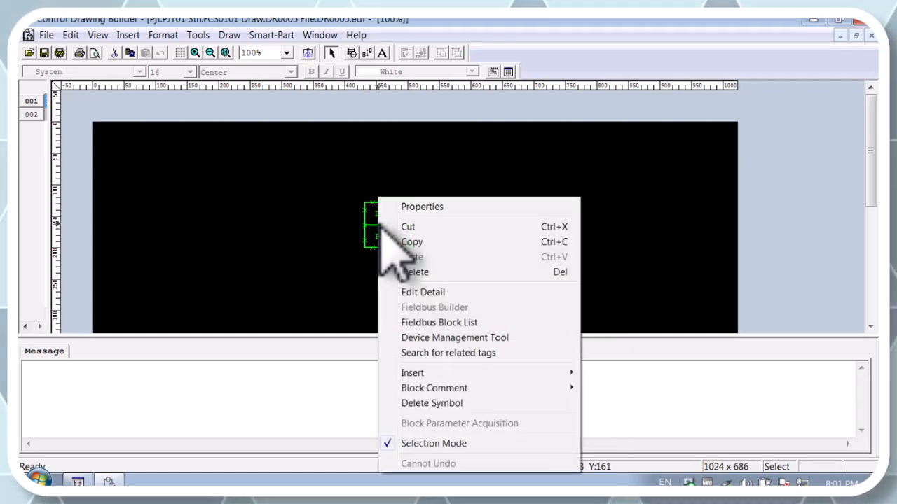
click(416, 293)
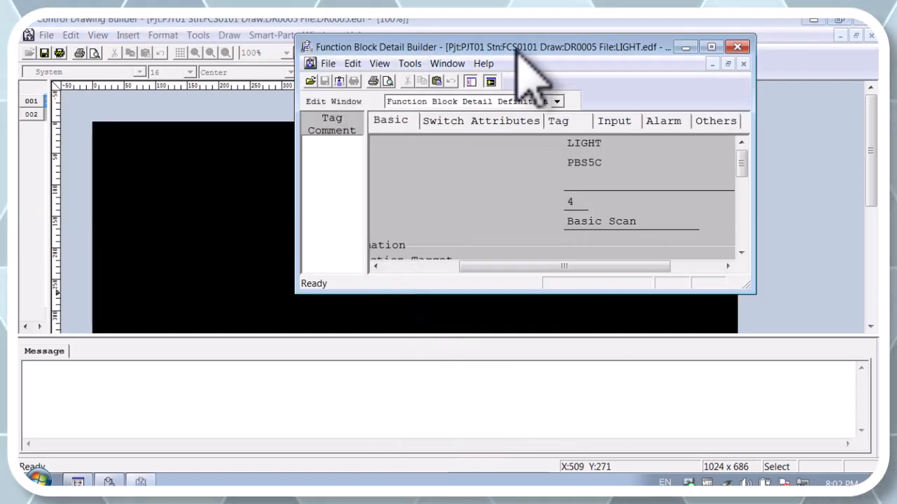
click(714, 47)
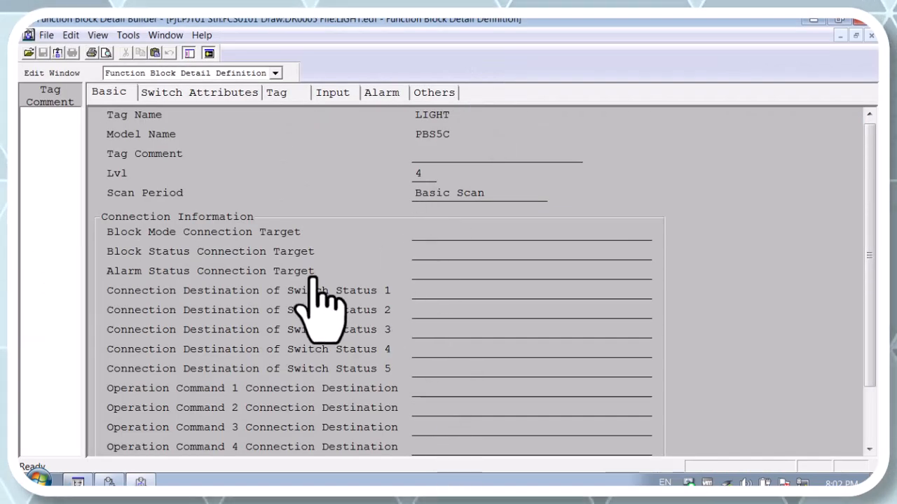
- Set the LIGHT block's connection destination of Switch Status 1 to PV01.PV
click(468, 289)
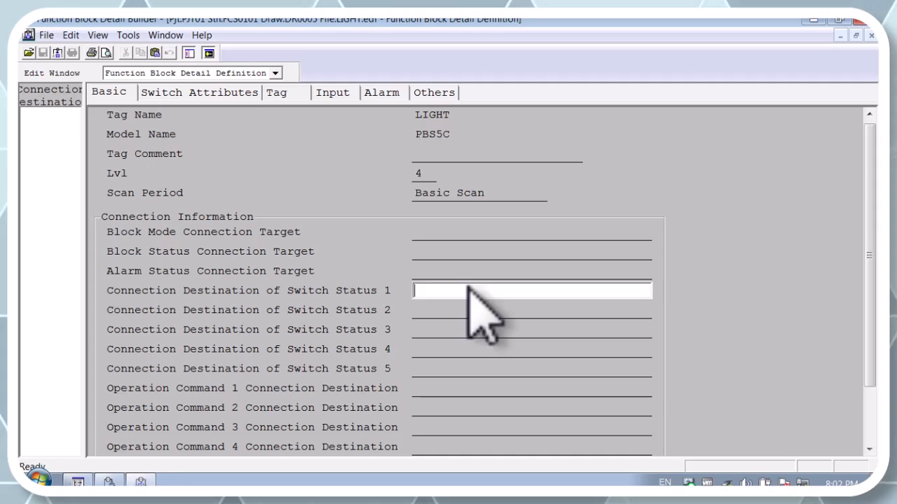
text(PV)
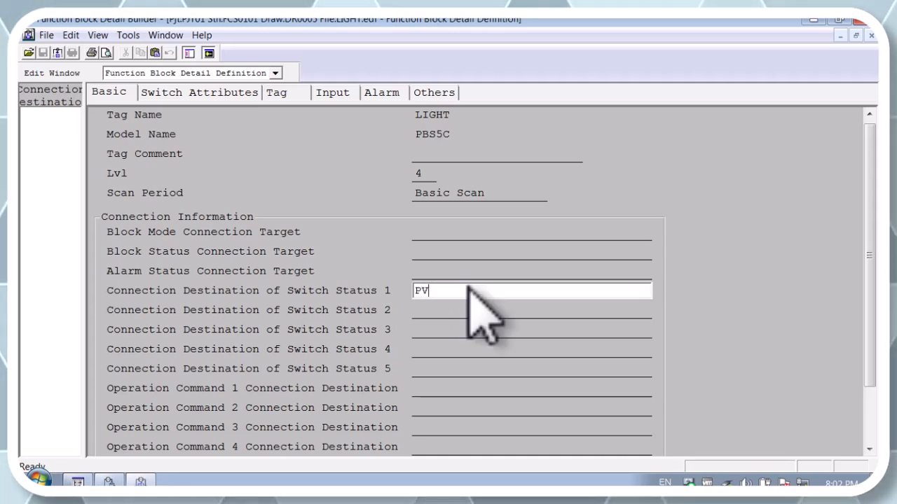
text(.)
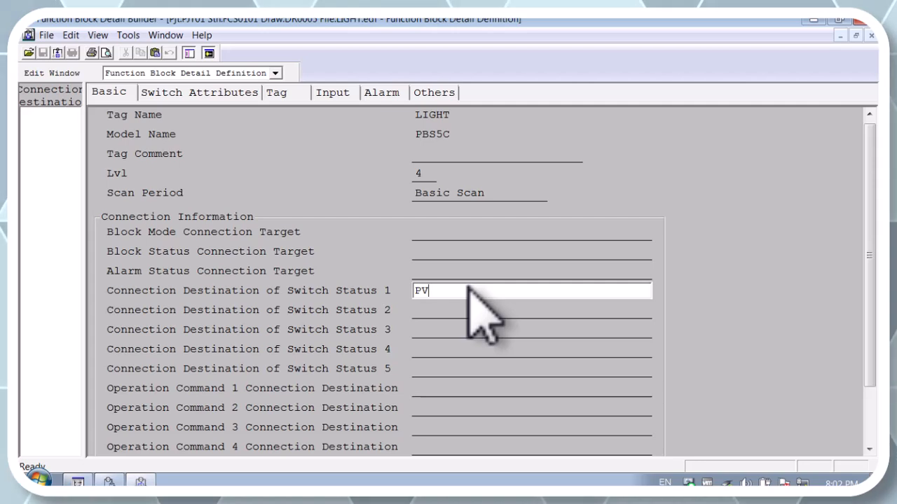
text(0)
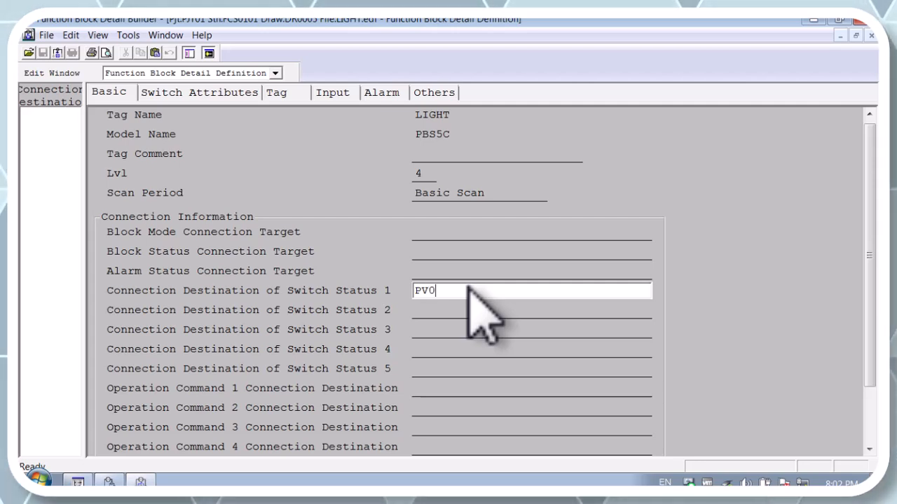
text(1.PV)
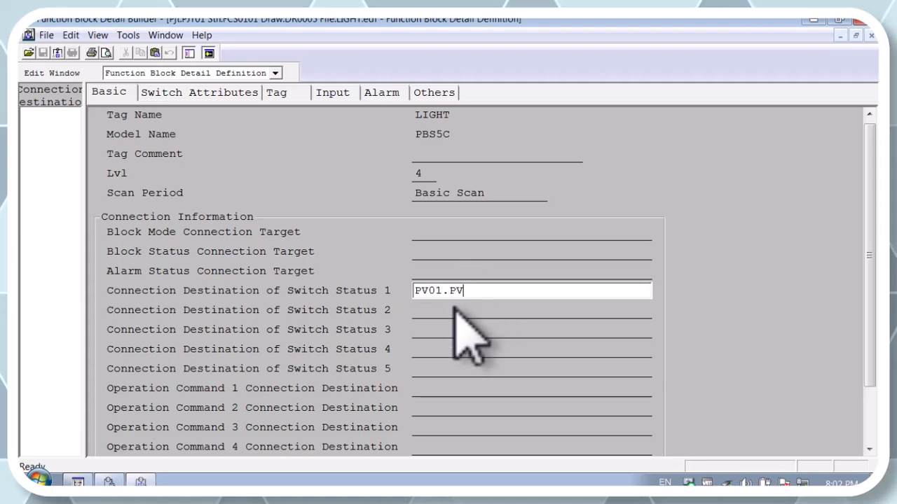
- Set the LIGHT block's connection destinations of Switch Status 2 to PV02.PV and Switch Status 3 to PV03.PV
click(449, 310)
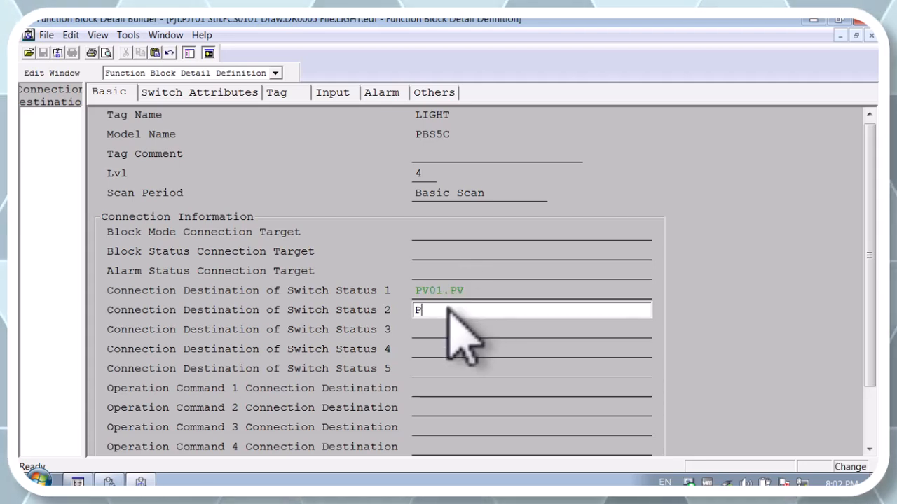
text(PV02)
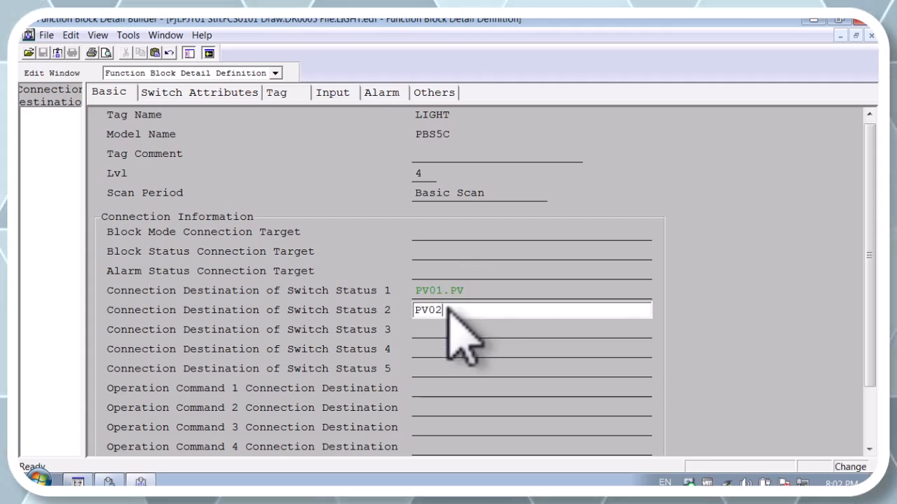
text(.)
text(PV)
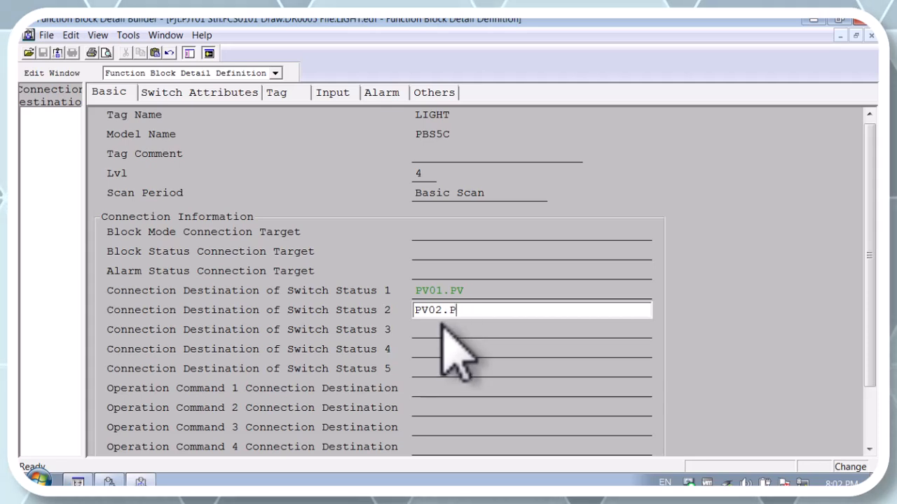
click(441, 328)
text(P)
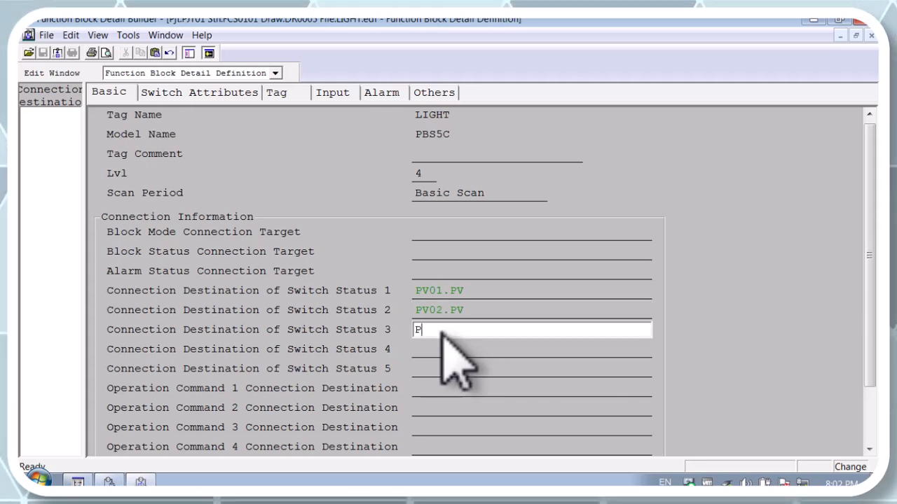
text(V0)
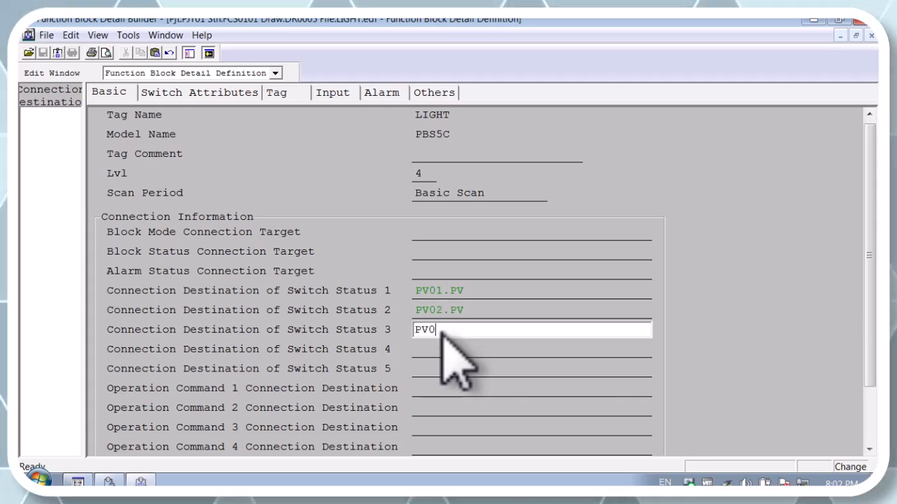
text(3.PV)
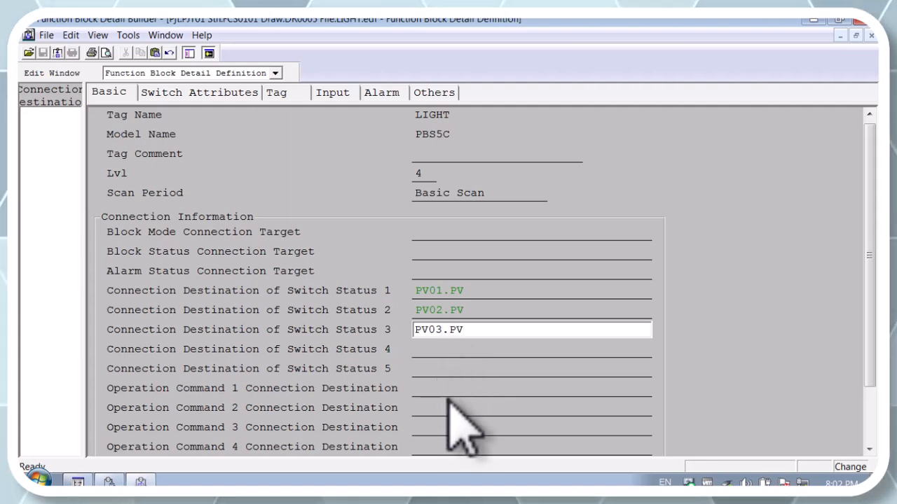
- Set the LIGHT block's Operation Command 1 connection destination to MV01.PV
click(438, 389)
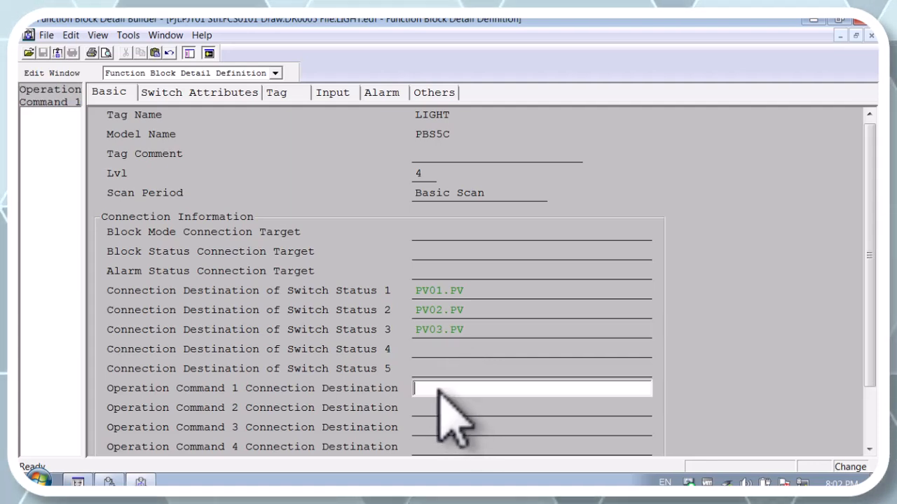
text(MV0)
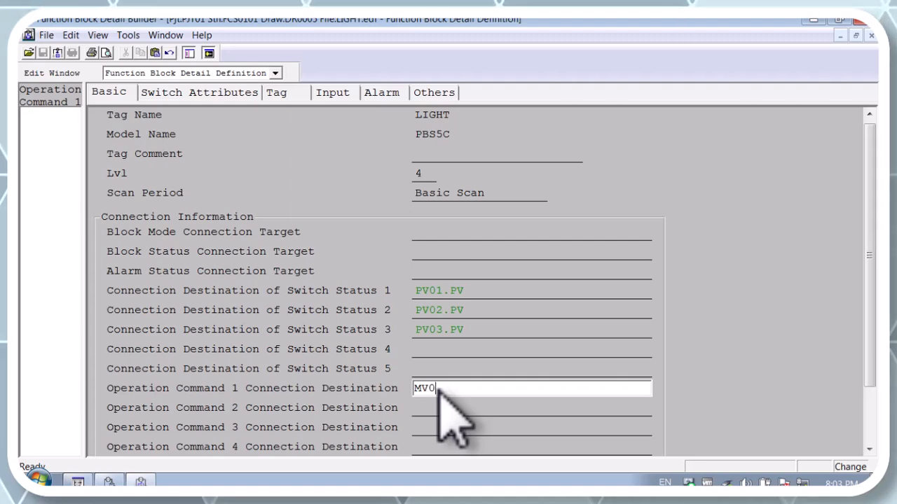
text(1.V)
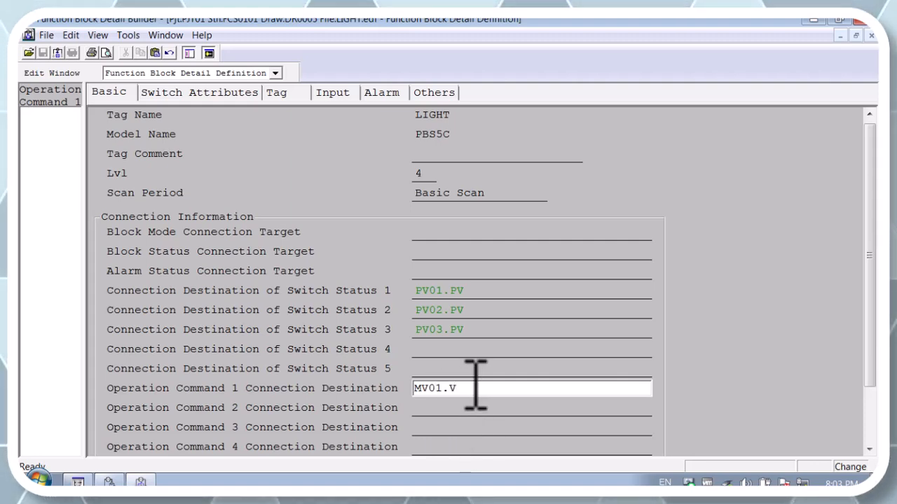
key(BackSpace)
text(PV)
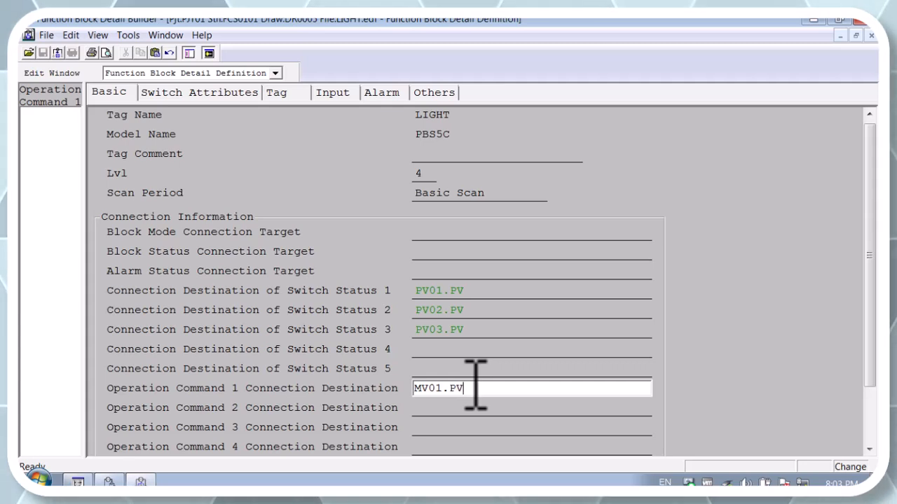
- Set the LIGHT block's Operation Command 2 connection destination to MV02.PV and Operation Command 3 to MV03.PV
click(449, 409)
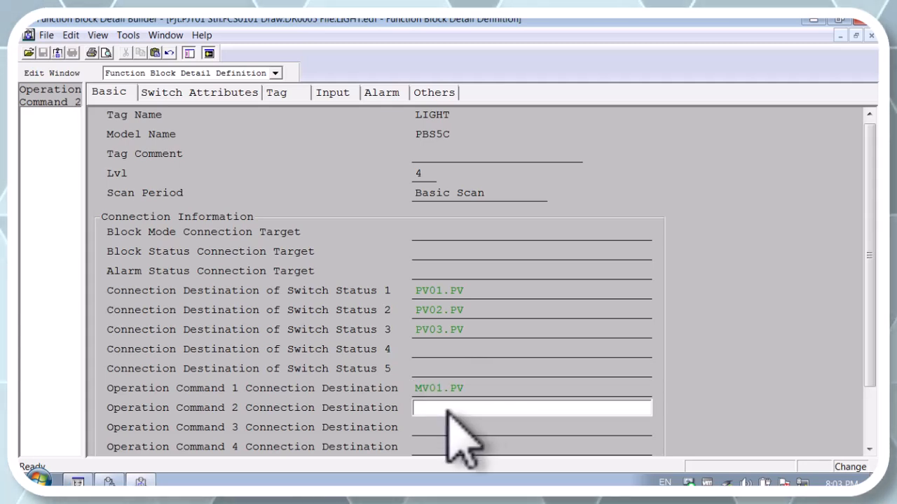
text(MV02)
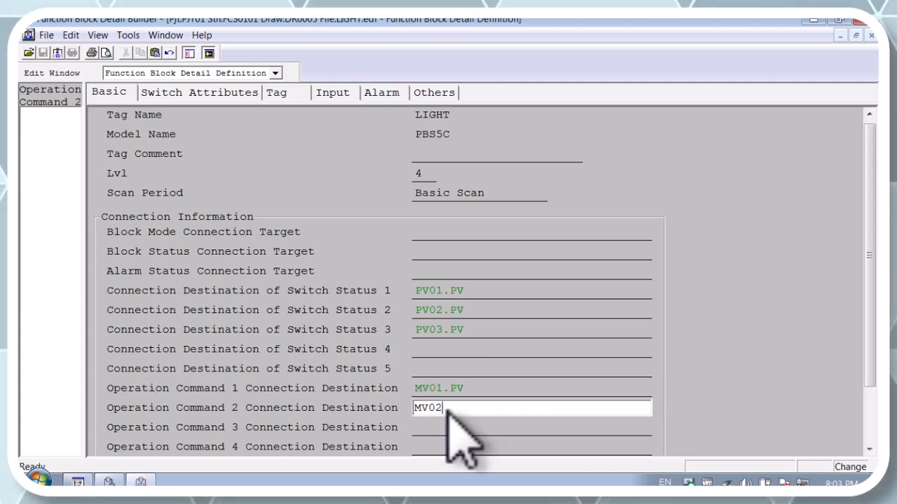
text(.)
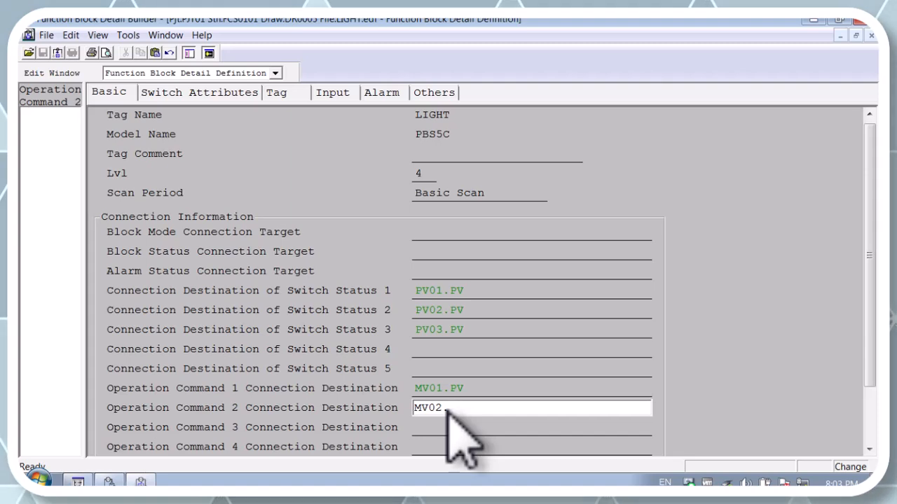
text(PV)
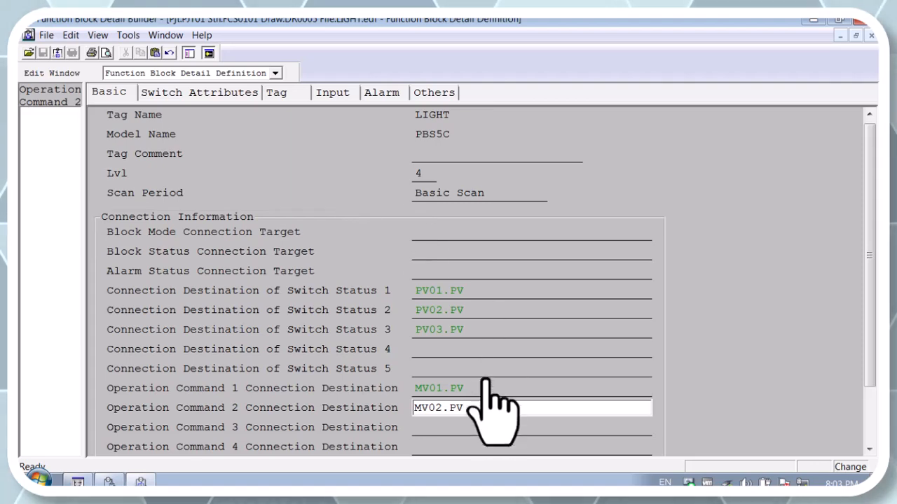
click(440, 429)
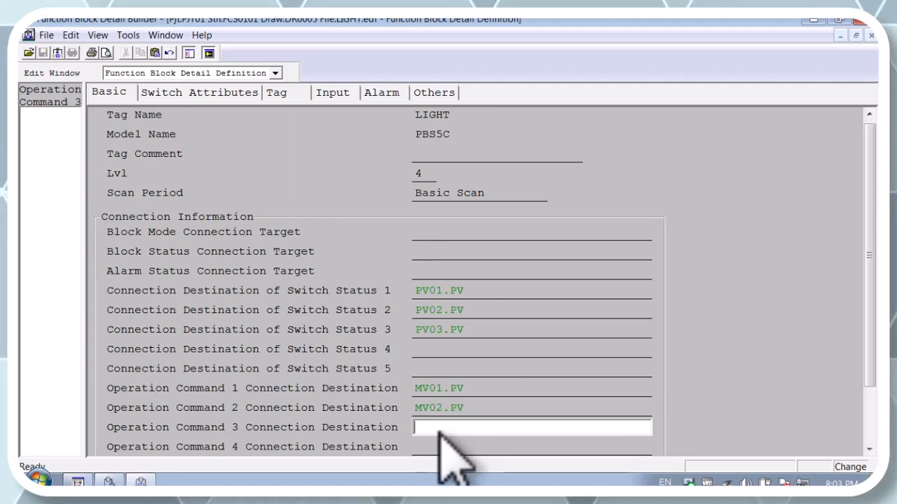
text(MV03)
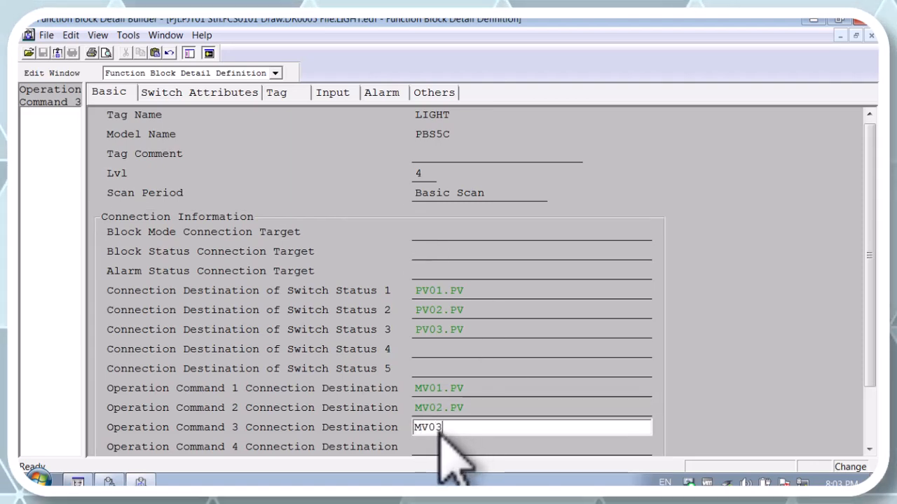
text(.PV)
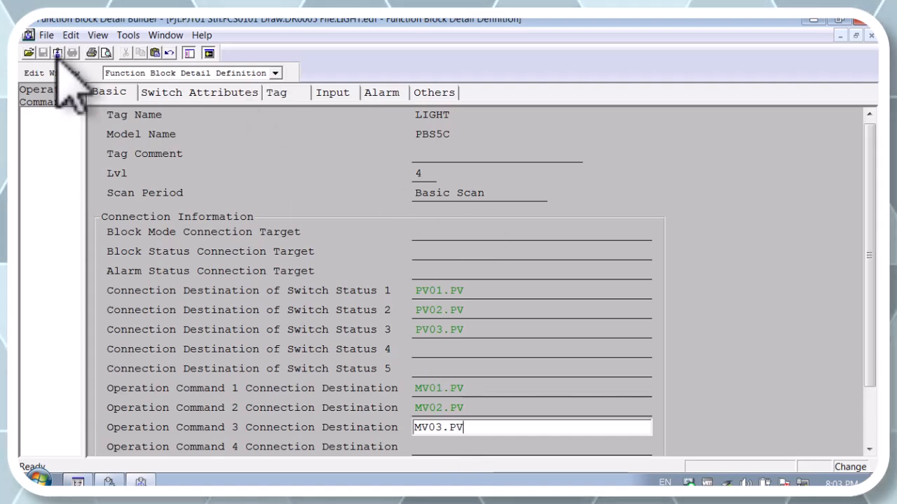
- Update and close the LIGHT block's detail definition, and save and close control drawing DR0005
click(46, 40)
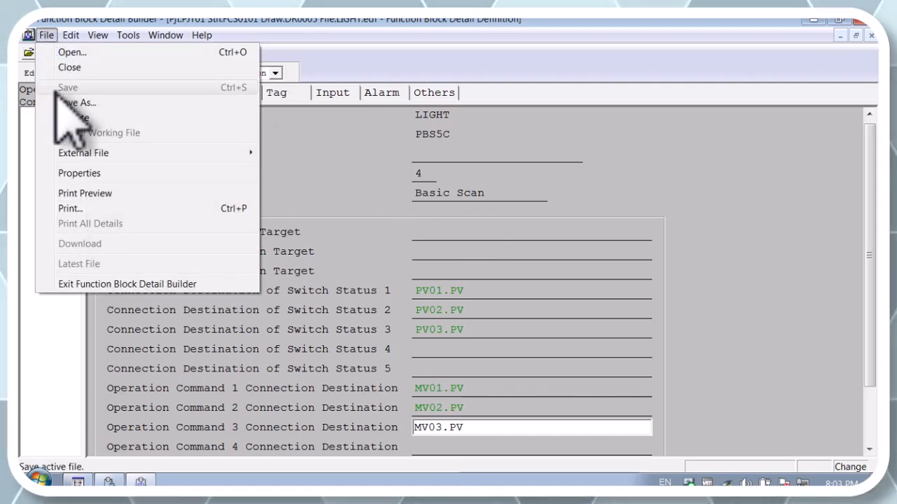
click(70, 118)
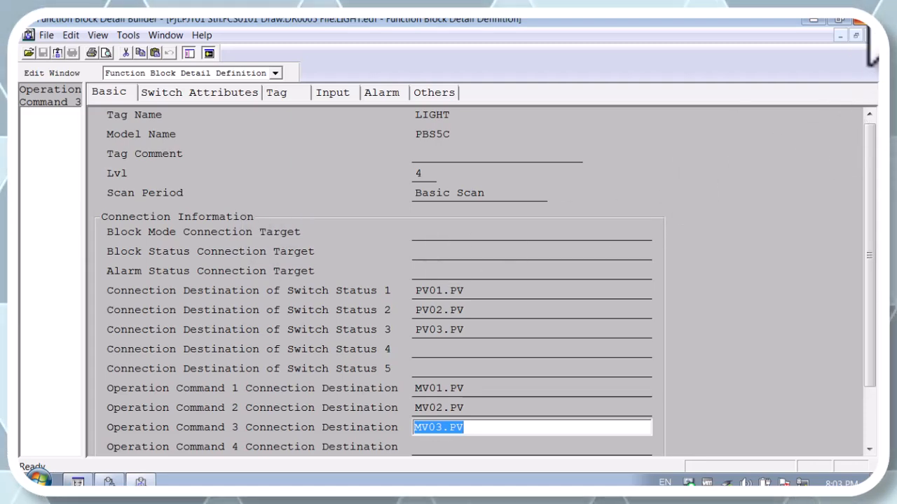
click(867, 22)
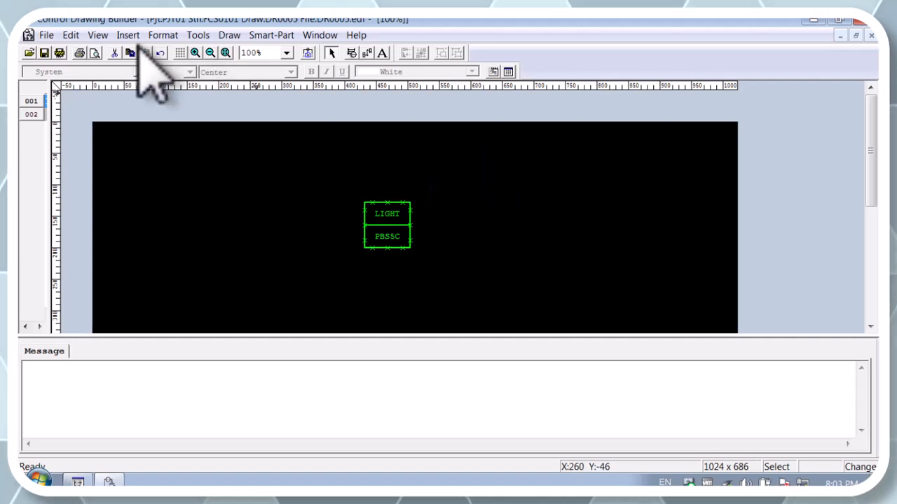
click(44, 53)
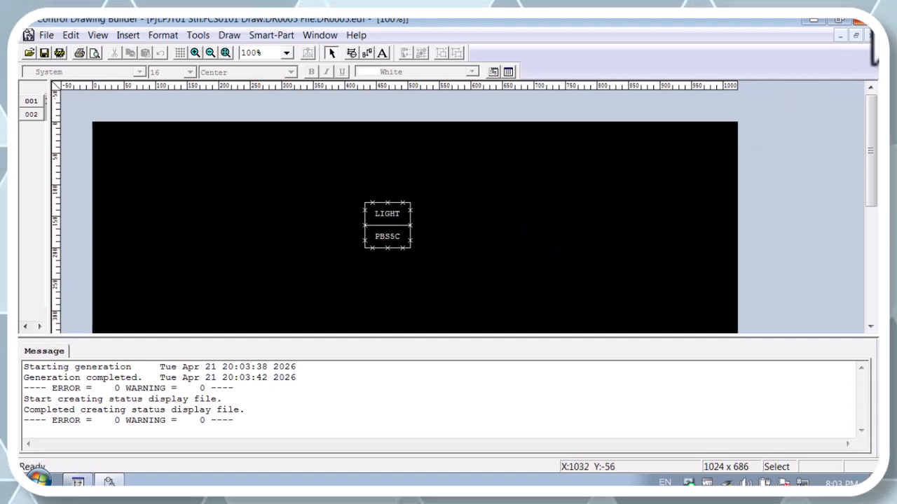
click(863, 21)
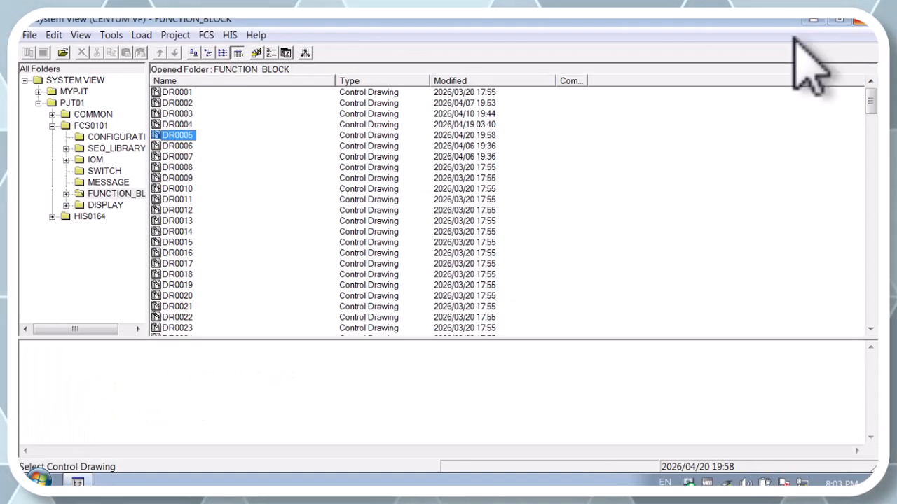
- Reopen control drawing DR0005 and insert a PIO link block named PV01 to the left of the LIGHT block
click(105, 172)
double_click(183, 135)
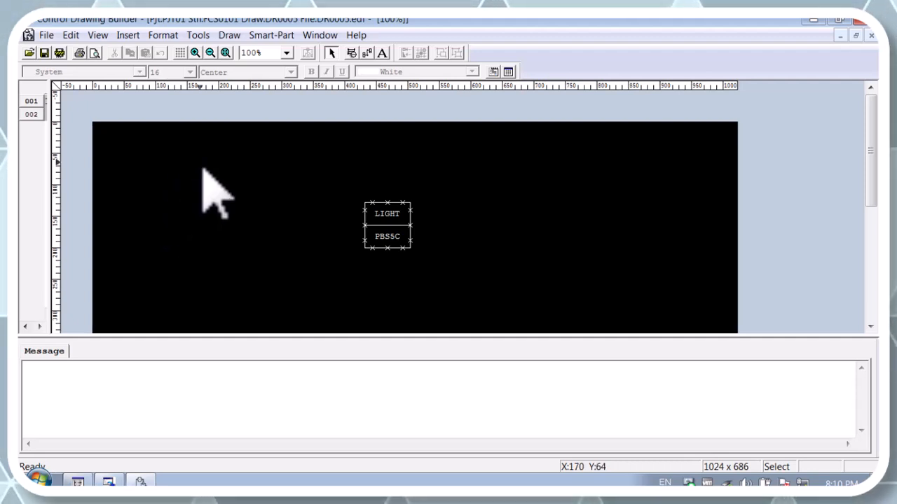
right_click(161, 165)
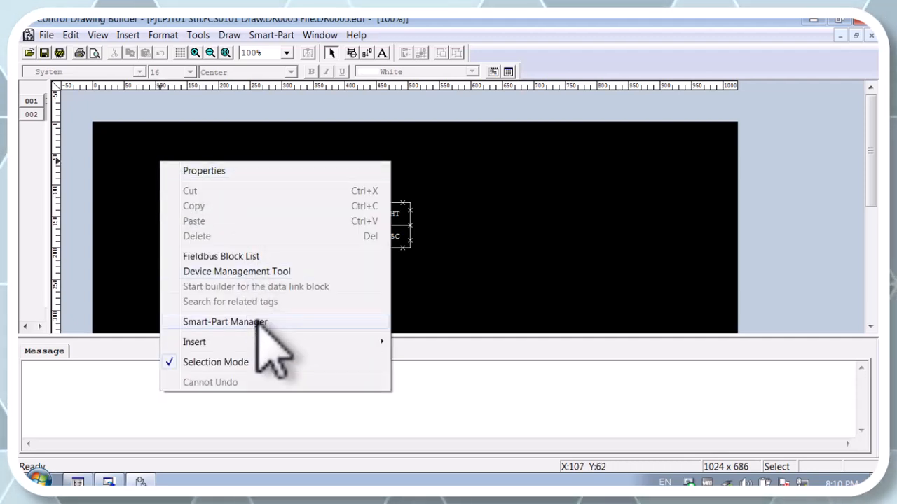
mouse_move(304, 344)
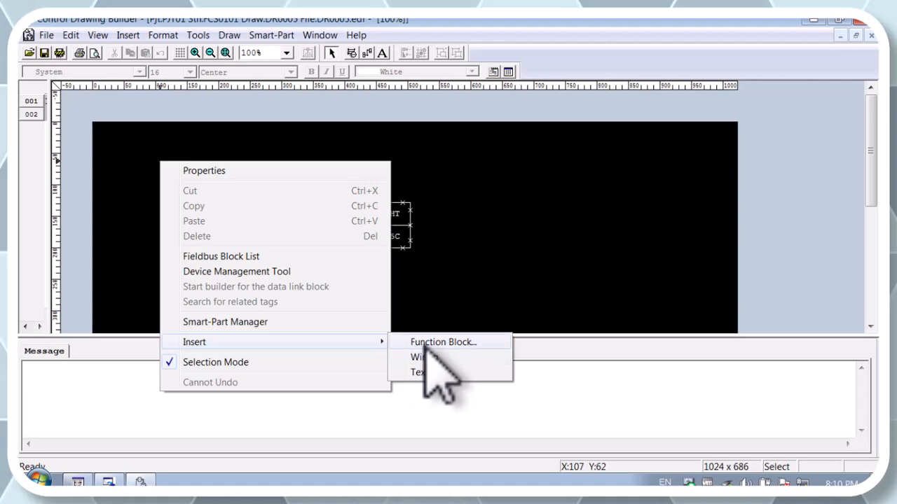
click(425, 344)
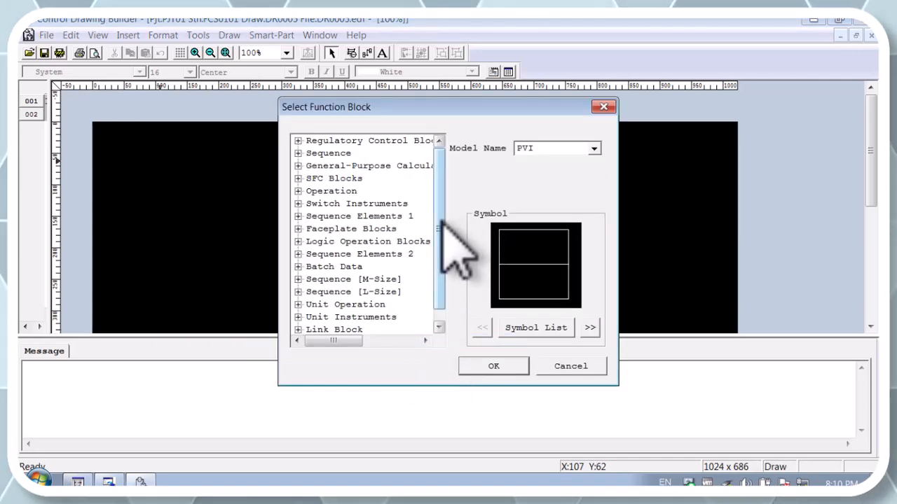
scroll(392, 287, down, 1)
click(298, 317)
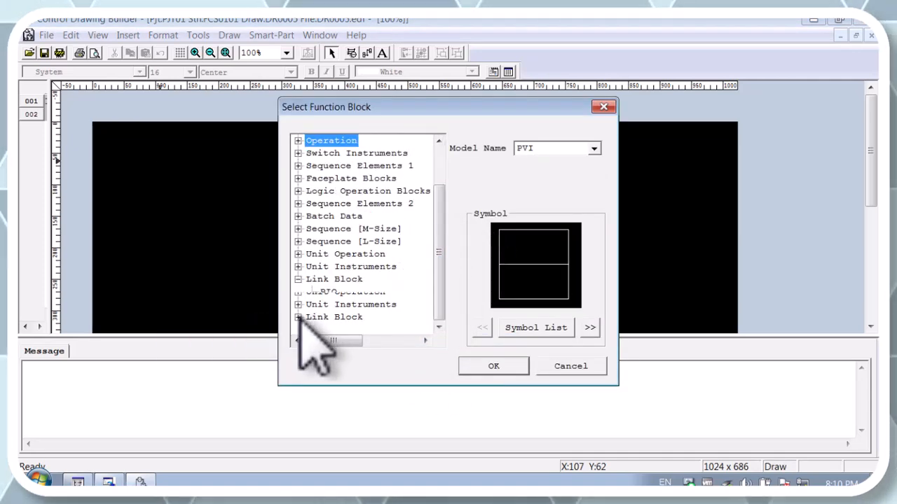
click(328, 291)
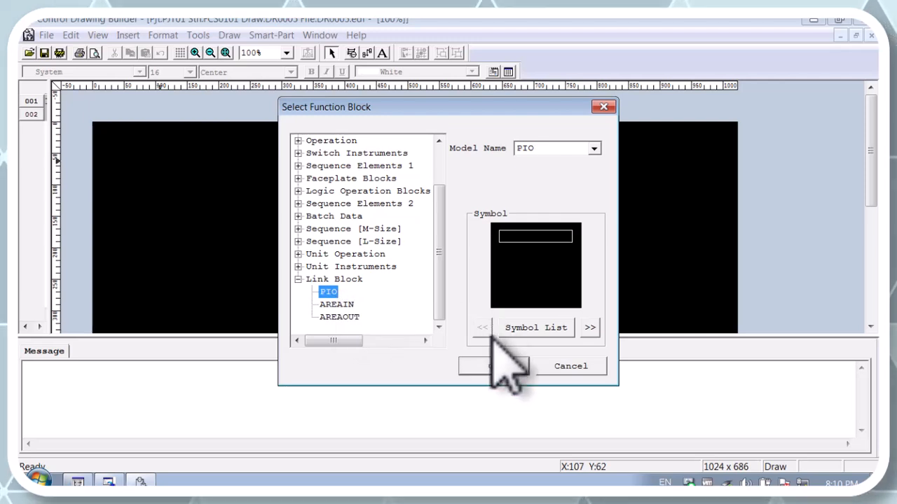
click(484, 366)
click(175, 187)
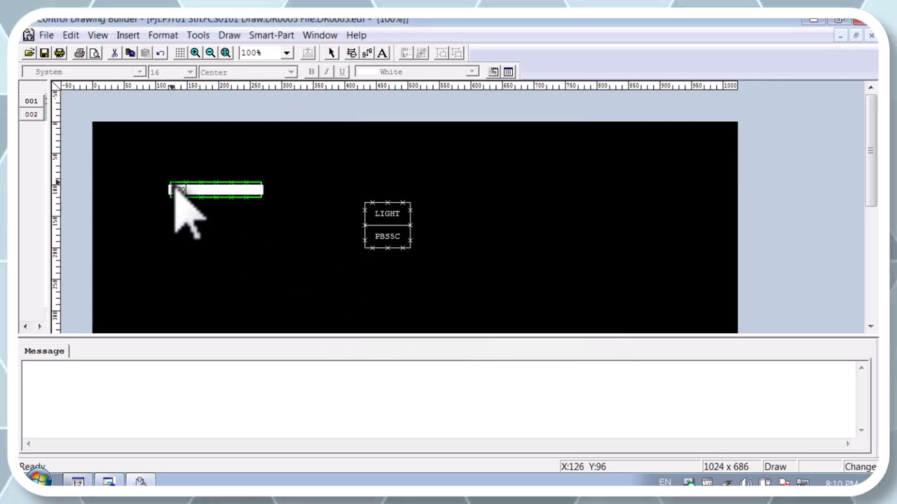
key(Return)
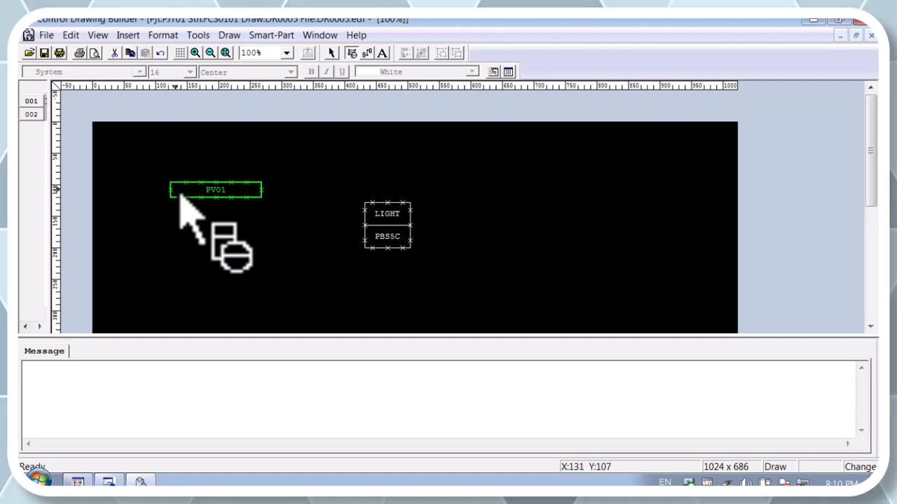
- Place two more PIO link blocks below PV01 and name them PV02 and PV03
click(181, 233)
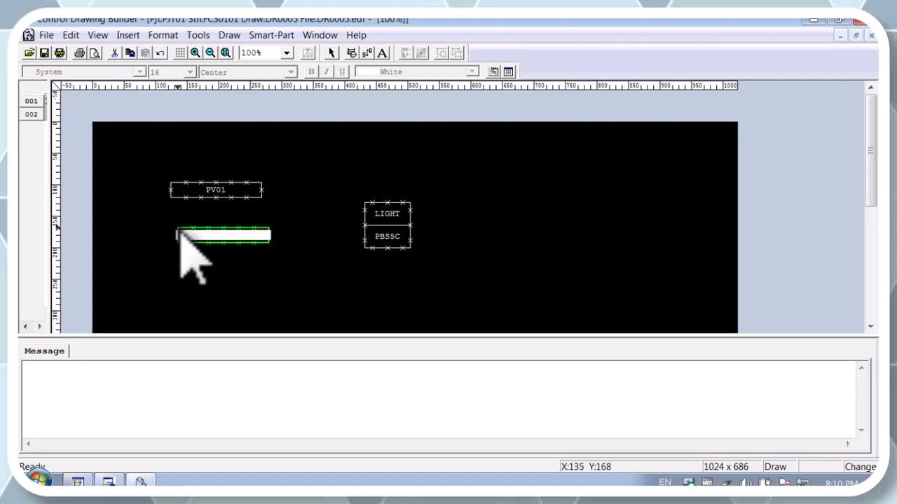
text(PV02)
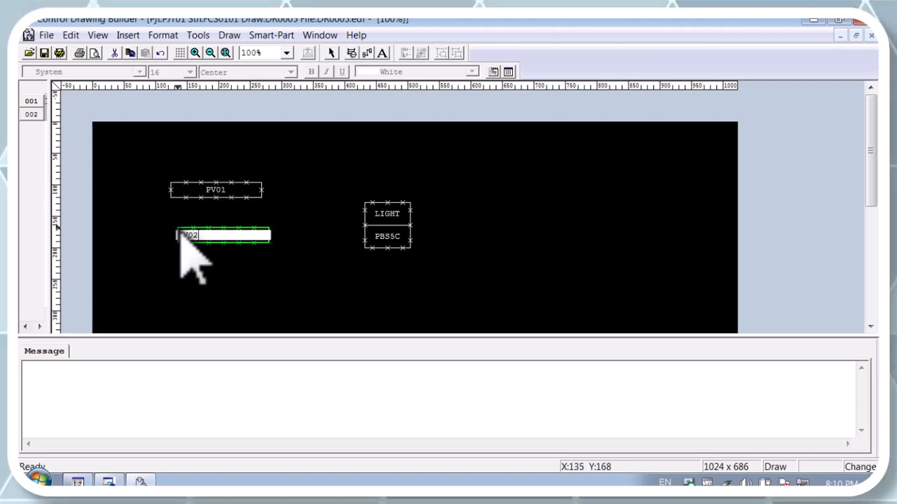
key(Return)
click(186, 269)
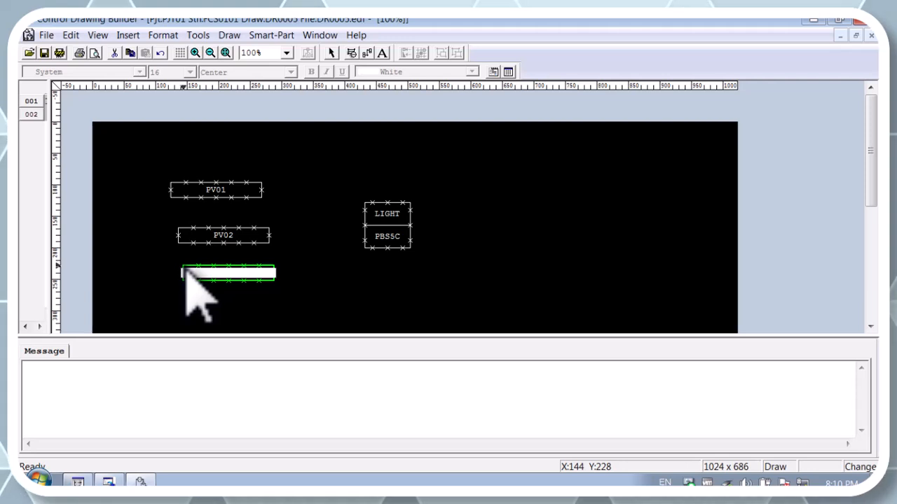
text(PV0)
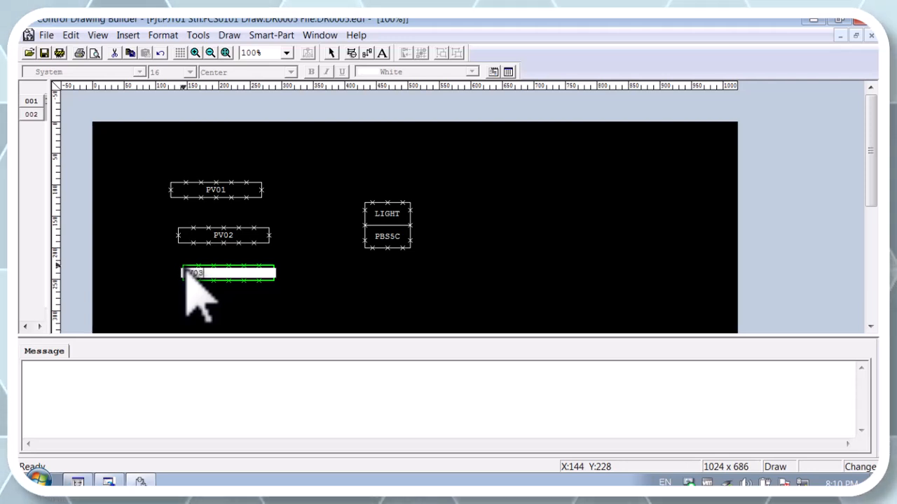
text(3)
key(Return)
- Place three PIO link blocks in a column to the right of the LIGHT block, named MV01, MV02 and MV03
click(527, 188)
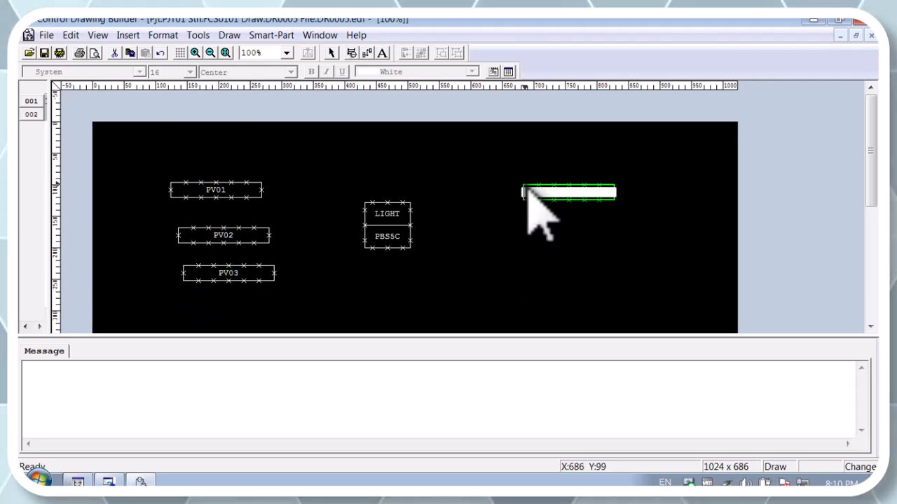
text(MV01)
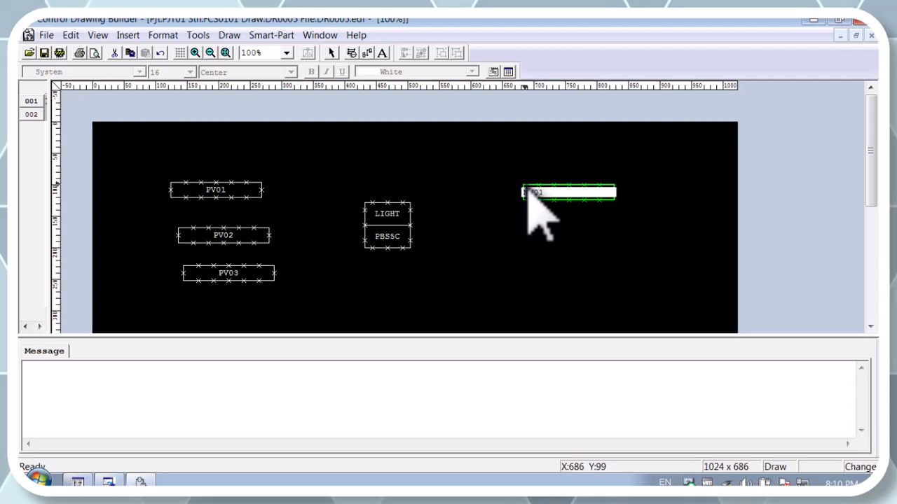
key(Return)
click(531, 230)
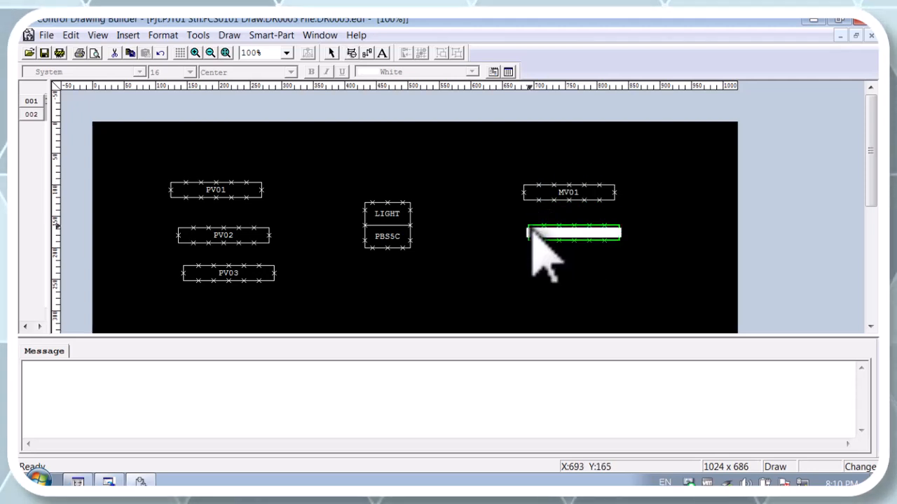
text(MV0)
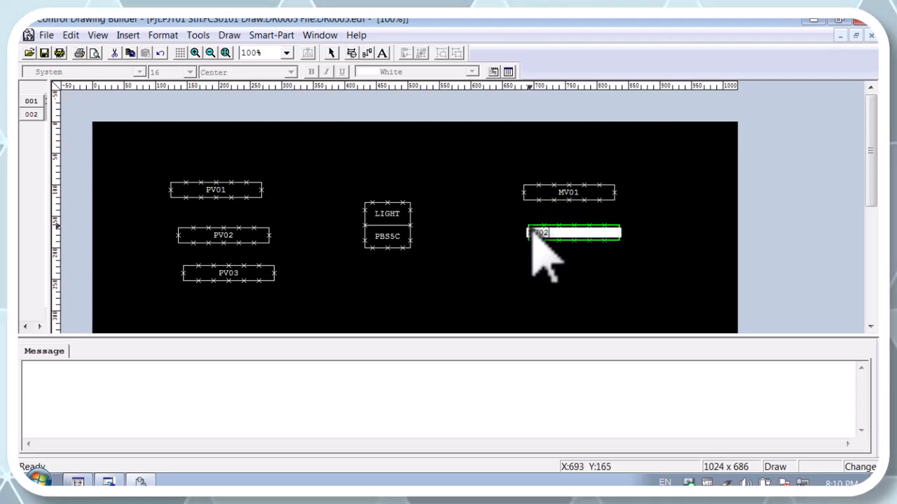
text(2)
key(Return)
click(544, 276)
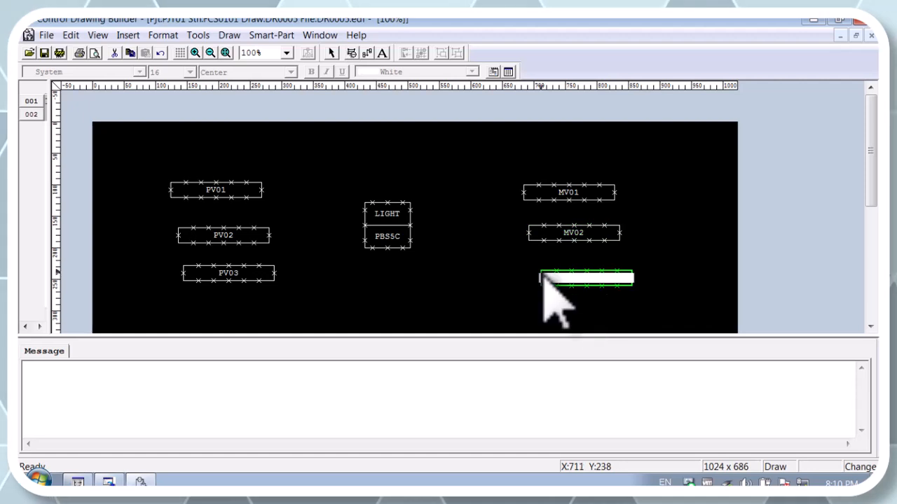
text(MV03)
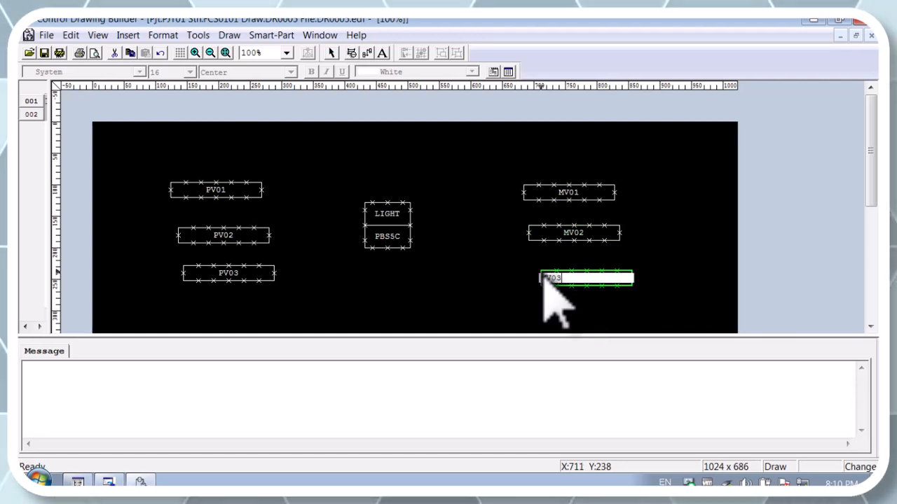
key(Return)
click(470, 270)
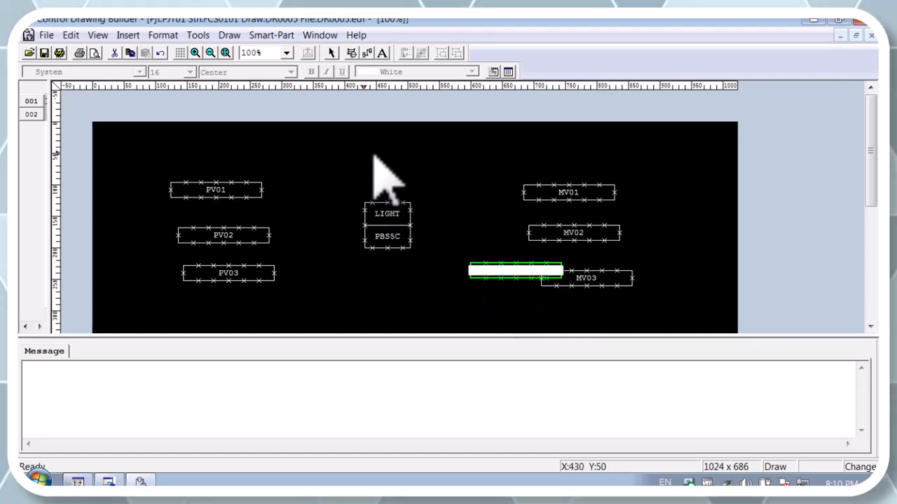
key(Escape)
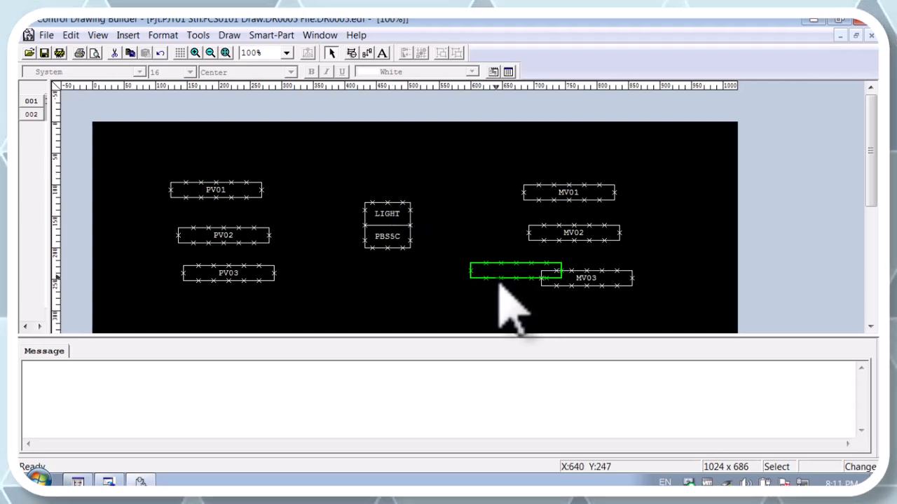
key(Delete)
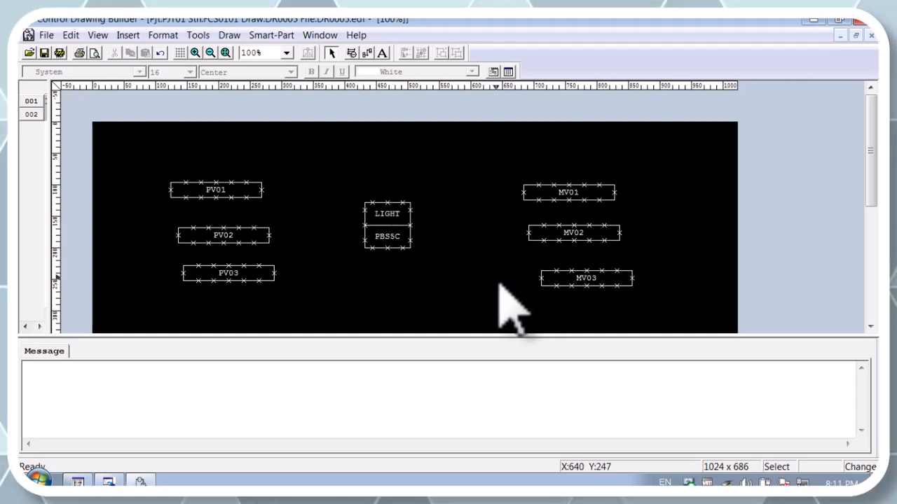
- Save control drawing DR0005 with its new PIO link blocks
click(44, 53)
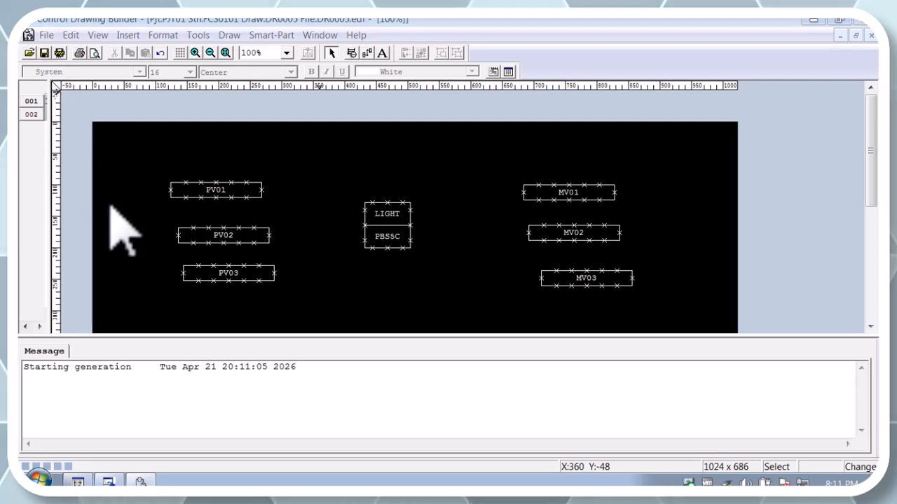